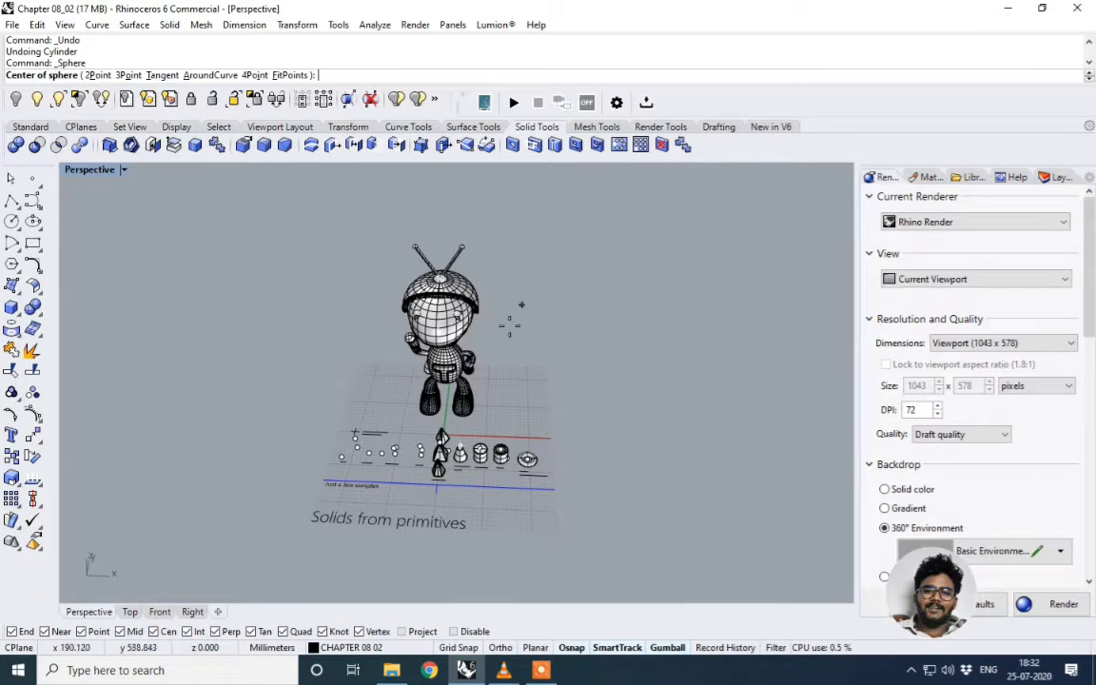
Cancel the pending Sphere command.
scroll(357, 436, up, 10)
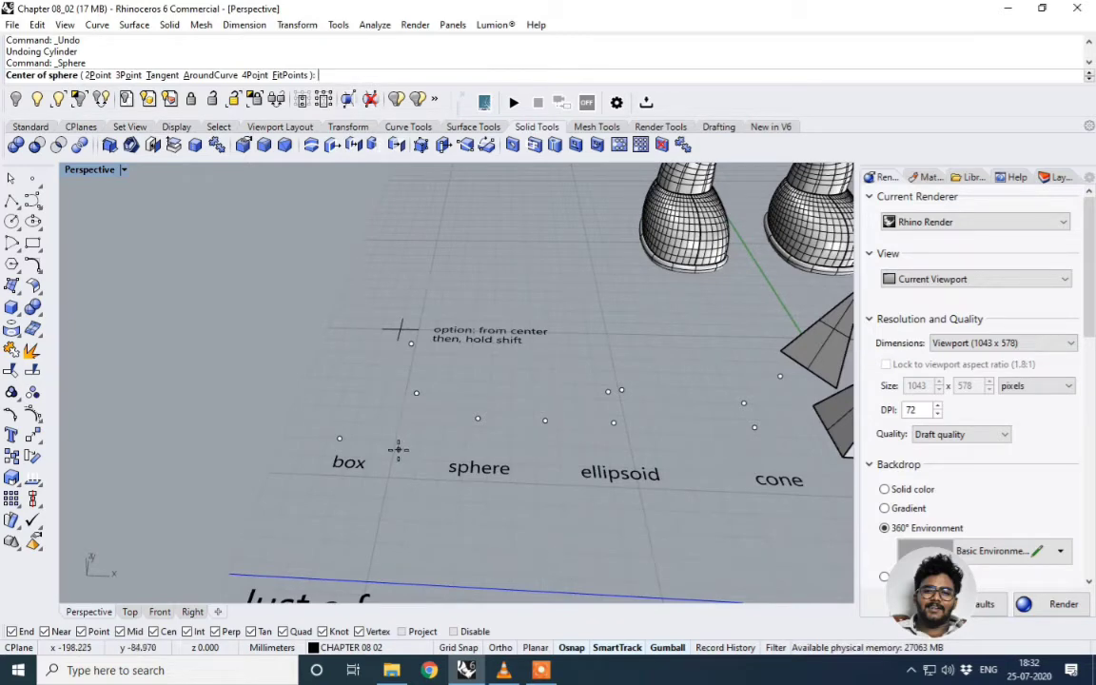
scroll(408, 419, down, 3)
scroll(406, 457, up, 2)
key(Escape)
scroll(398, 461, up, 2)
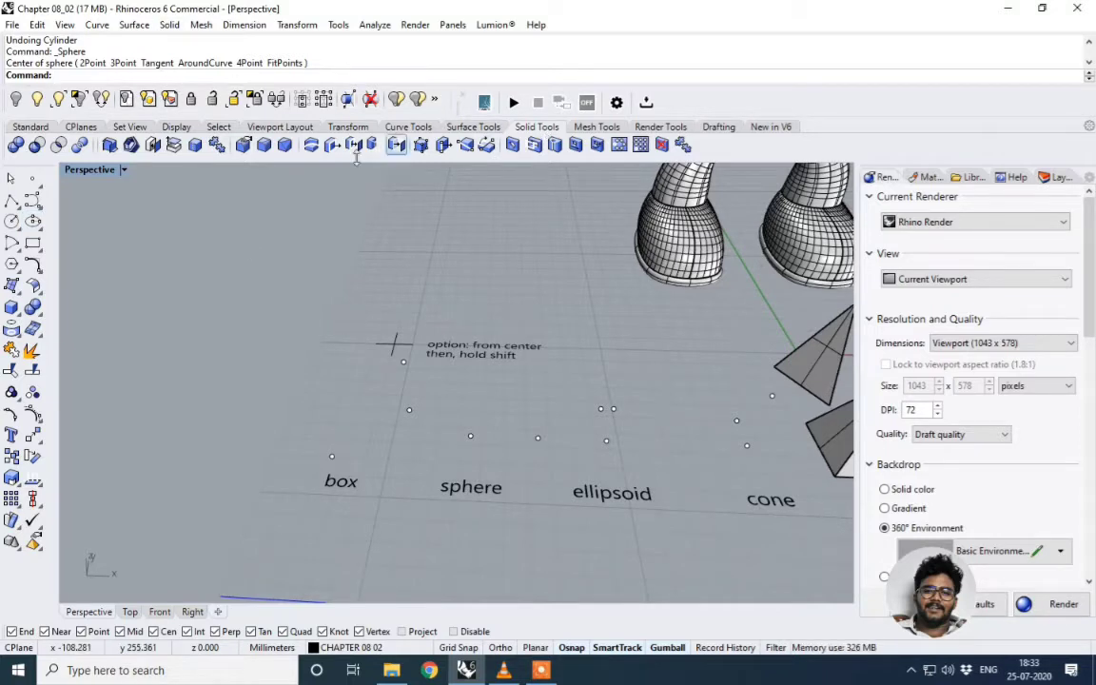
Look through the available solid primitives and the solid modelling commands without starting one.
click(20, 314)
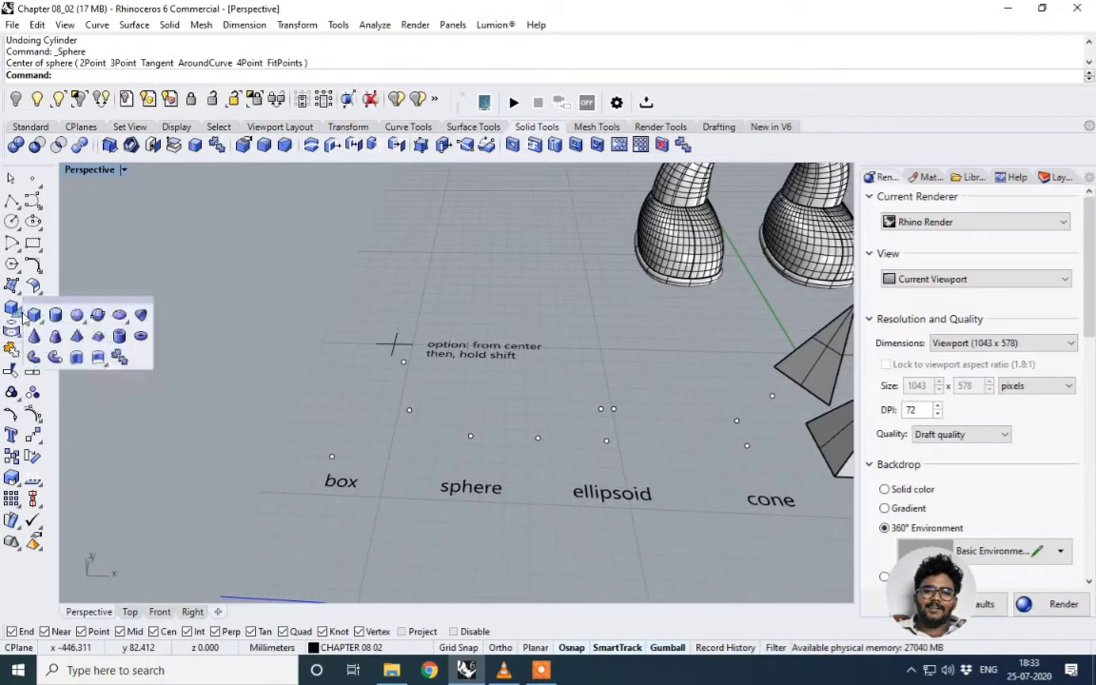
click(108, 238)
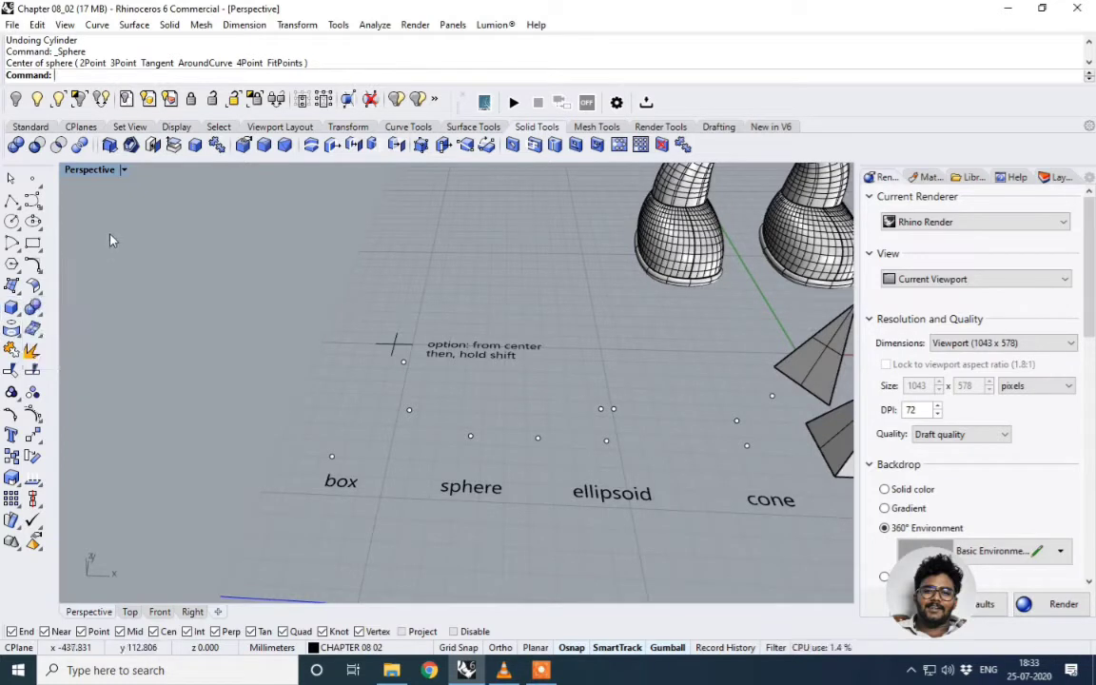
click(170, 25)
mouse_move(198, 28)
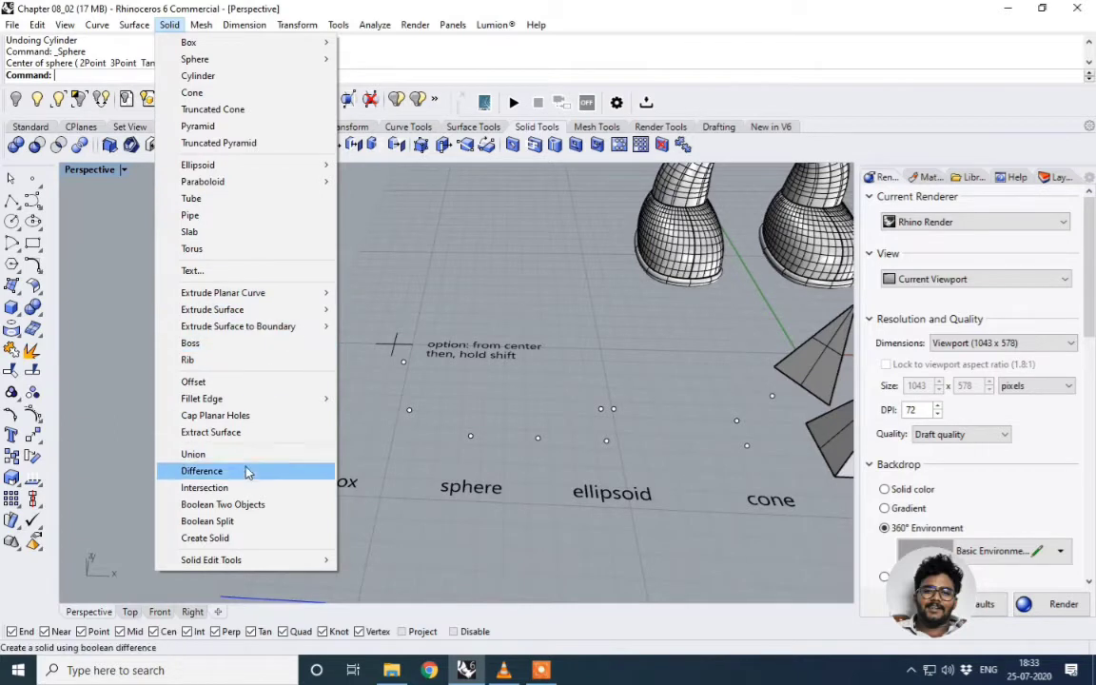
click(465, 374)
right_drag(424, 381, 461, 386)
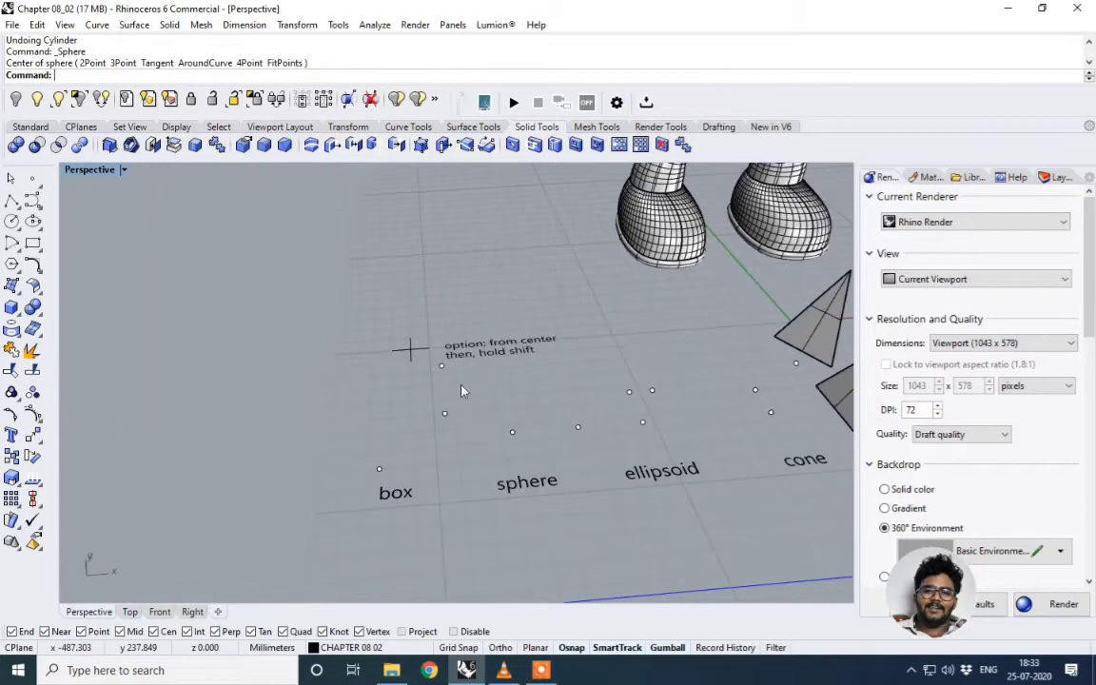
scroll(492, 398, up, 3)
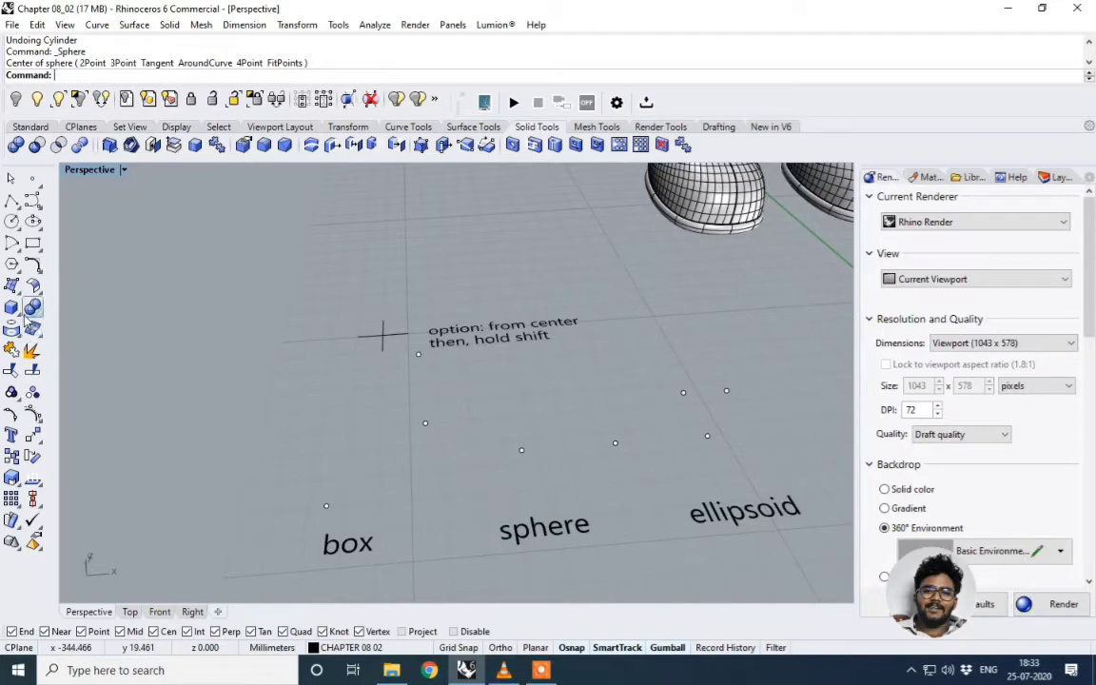
click(15, 309)
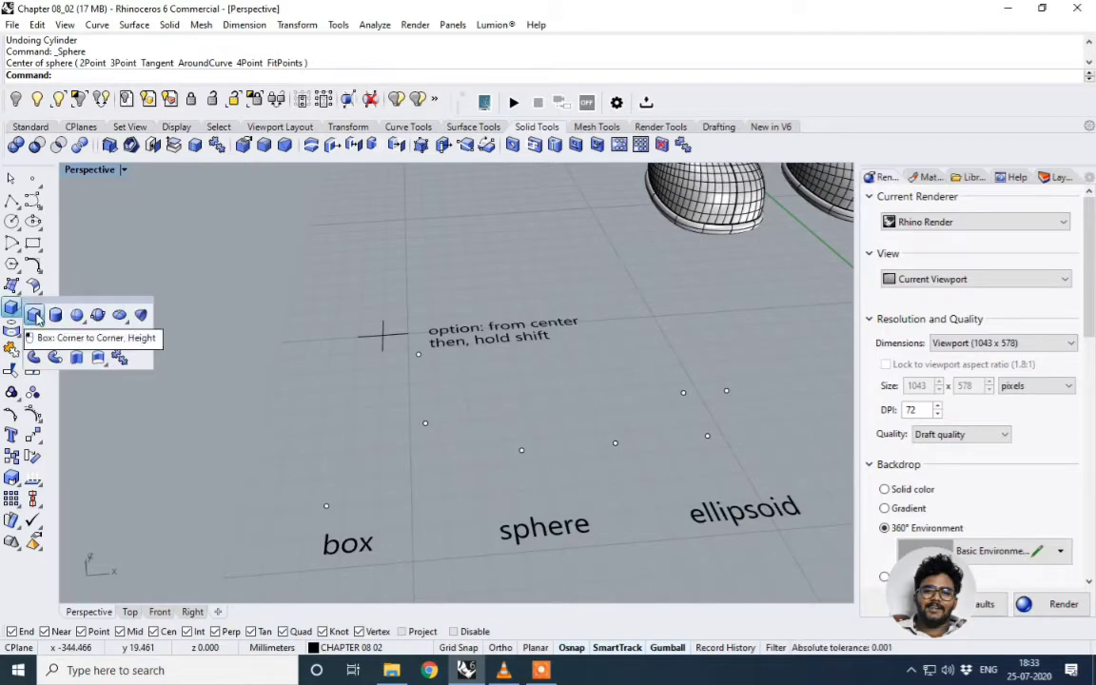
click(36, 319)
scroll(386, 476, down, 3)
scroll(354, 489, up, 3)
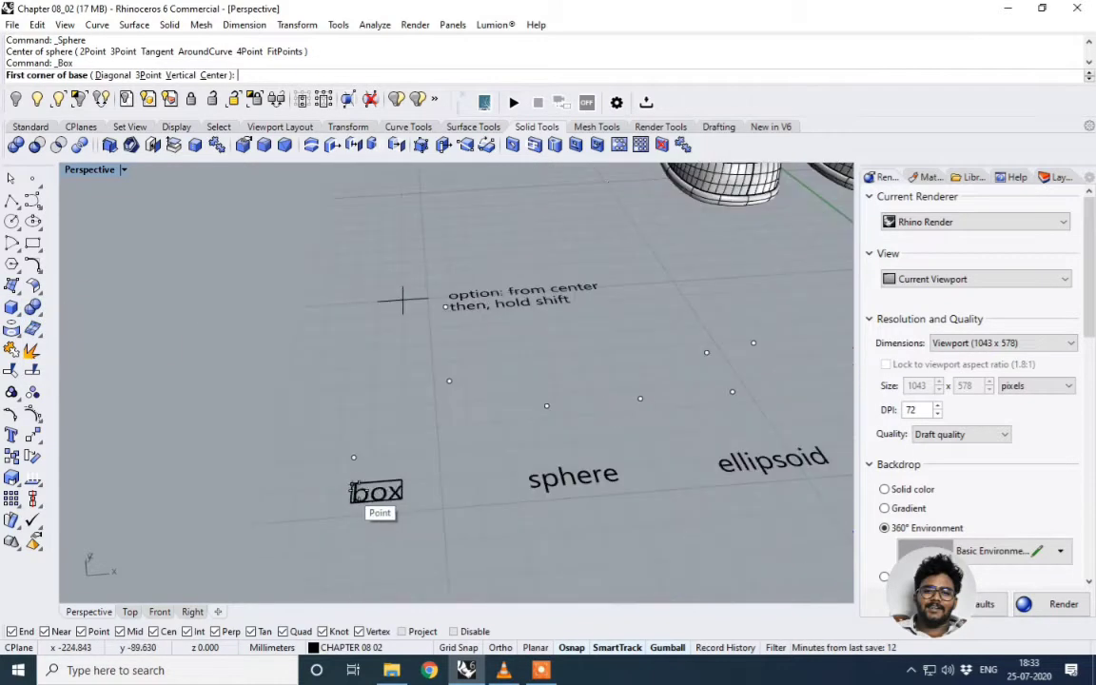
click(358, 460)
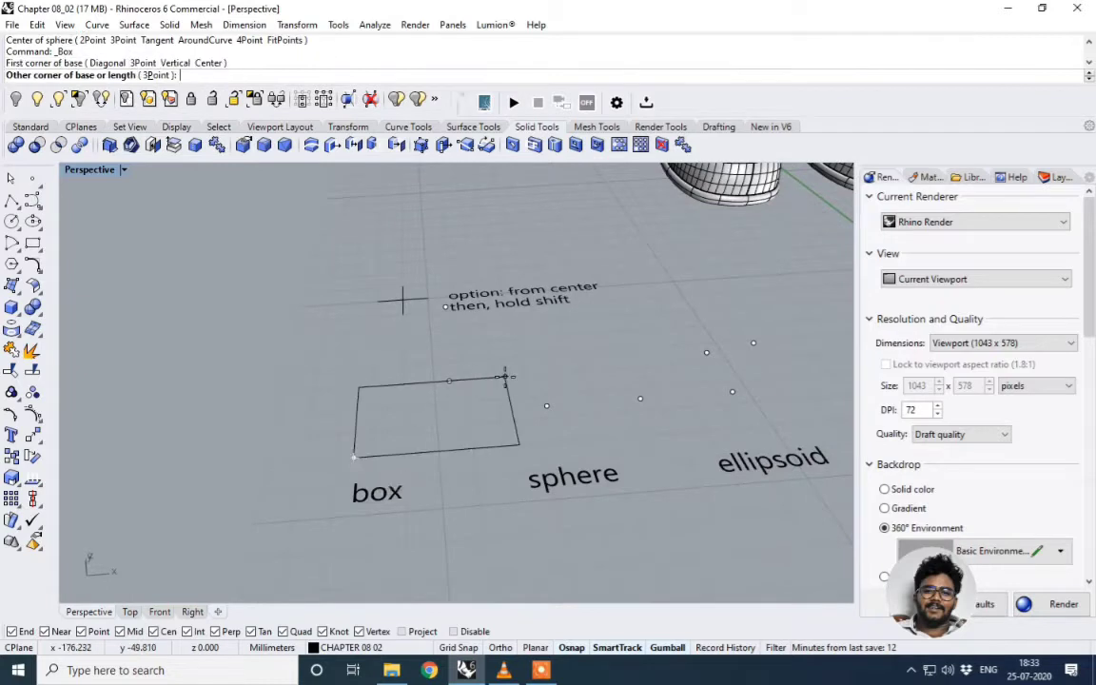
click(452, 381)
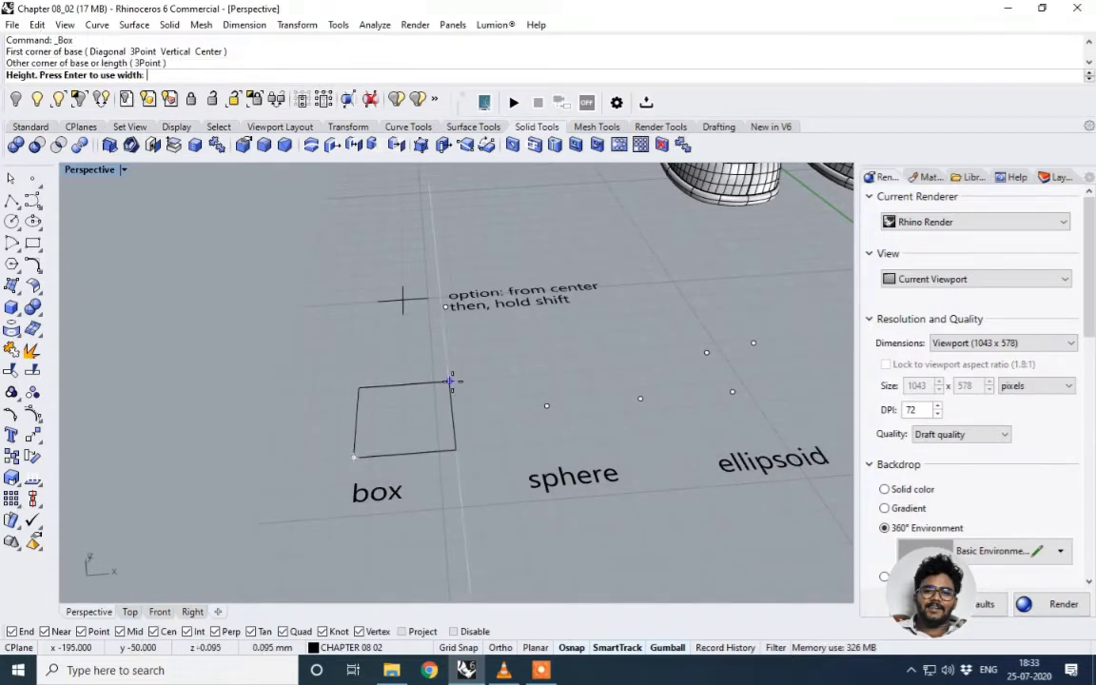
right_drag(482, 350, 427, 358)
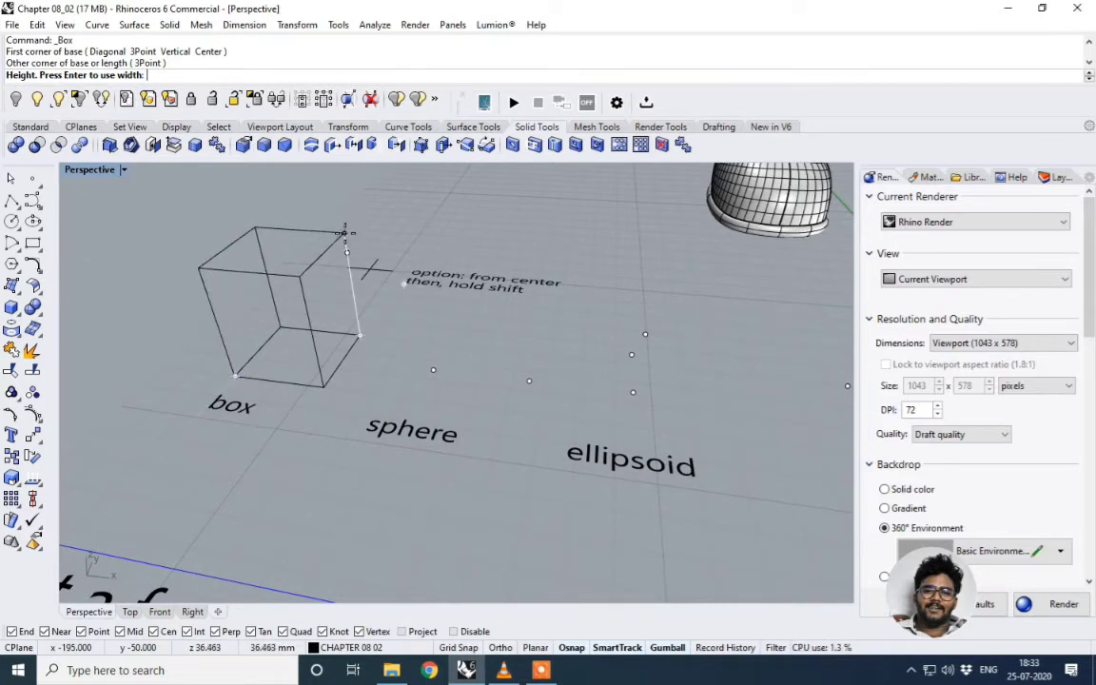
key(Escape)
Draw a corner-to-corner box above the "box" label, snapping its two base corners and its height to the three sample points.
right_drag(330, 350, 309, 332)
key(Return)
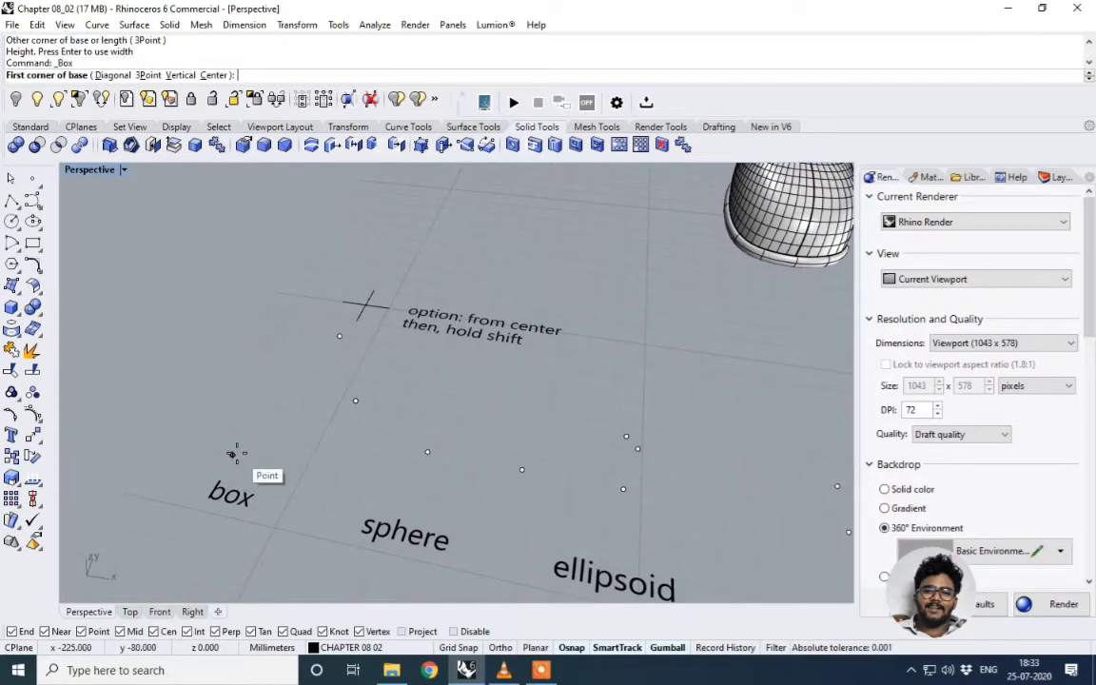
click(233, 454)
click(356, 402)
click(329, 314)
right_drag(328, 314, 426, 374)
scroll(497, 411, down, 3)
scroll(502, 386, up, 5)
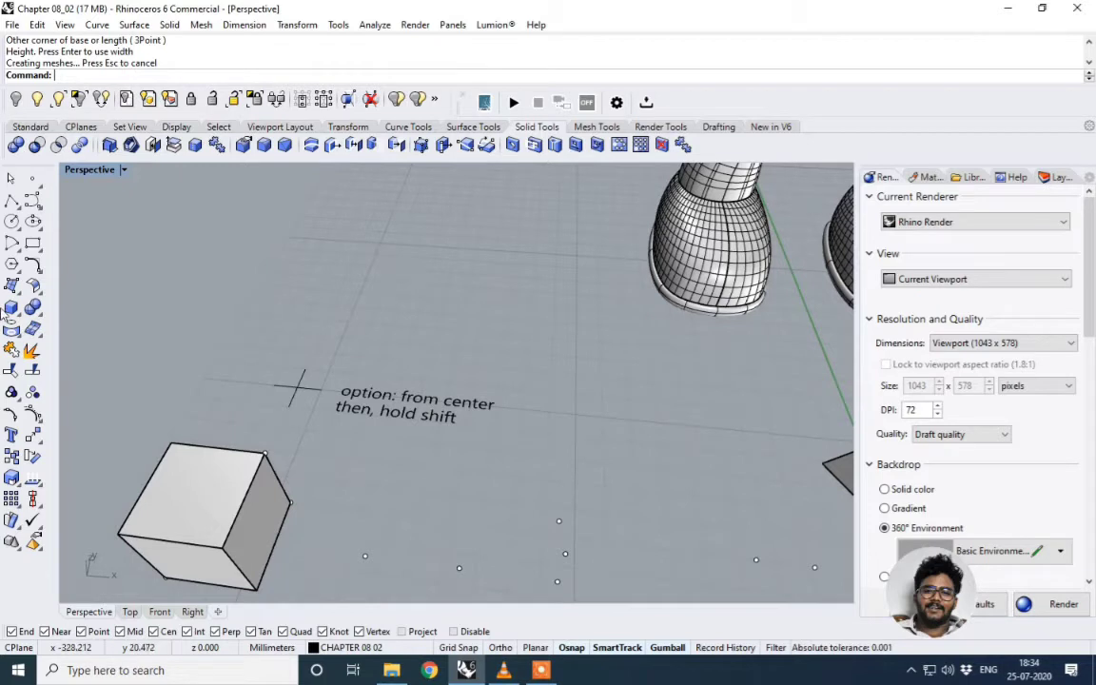
Draw a second box with the Center option, centred on the cross marker's intersection, with a square base and a freely picked height.
click(31, 306)
scroll(267, 379, up, 4)
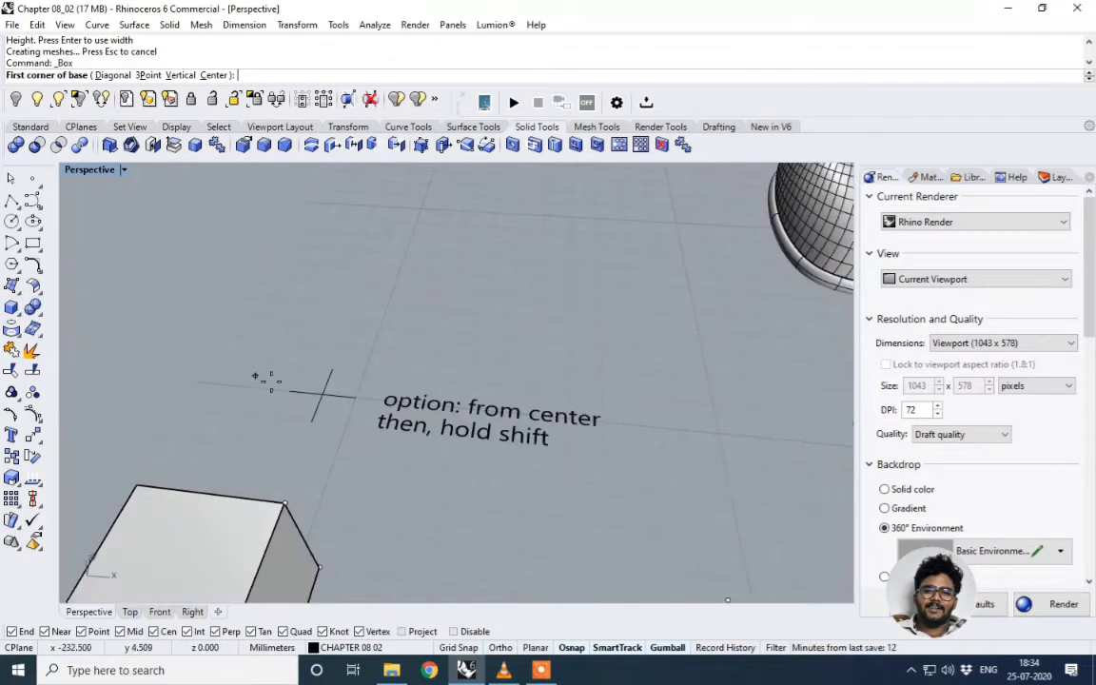
scroll(342, 391, down, 3)
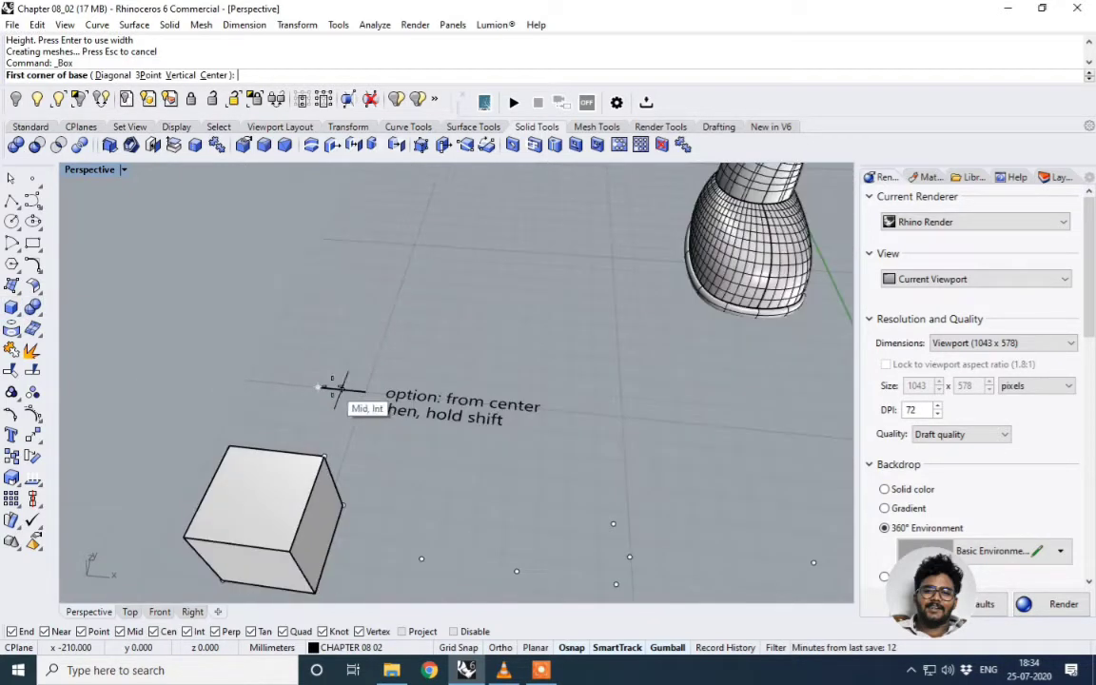
scroll(344, 388, up, 2)
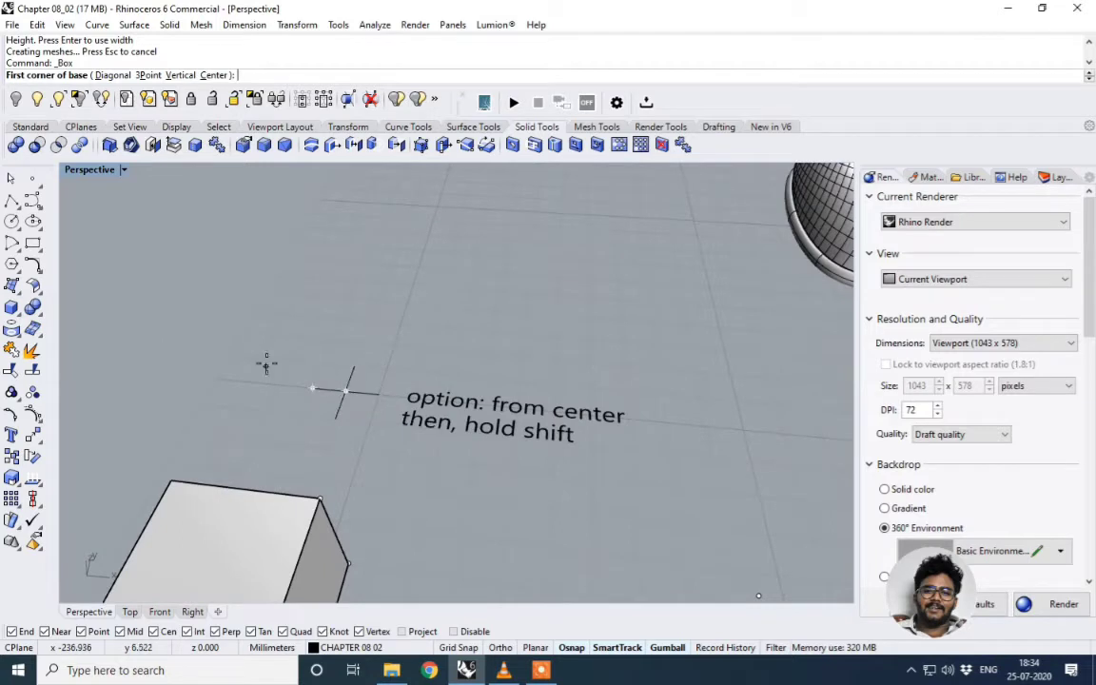
click(214, 78)
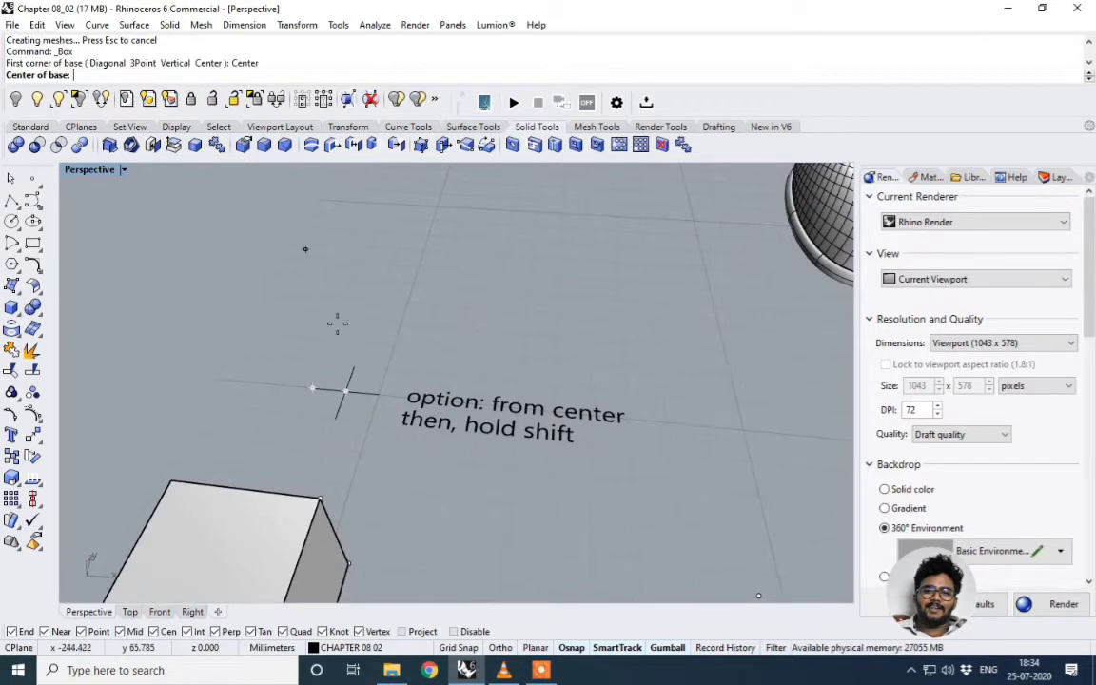
click(345, 389)
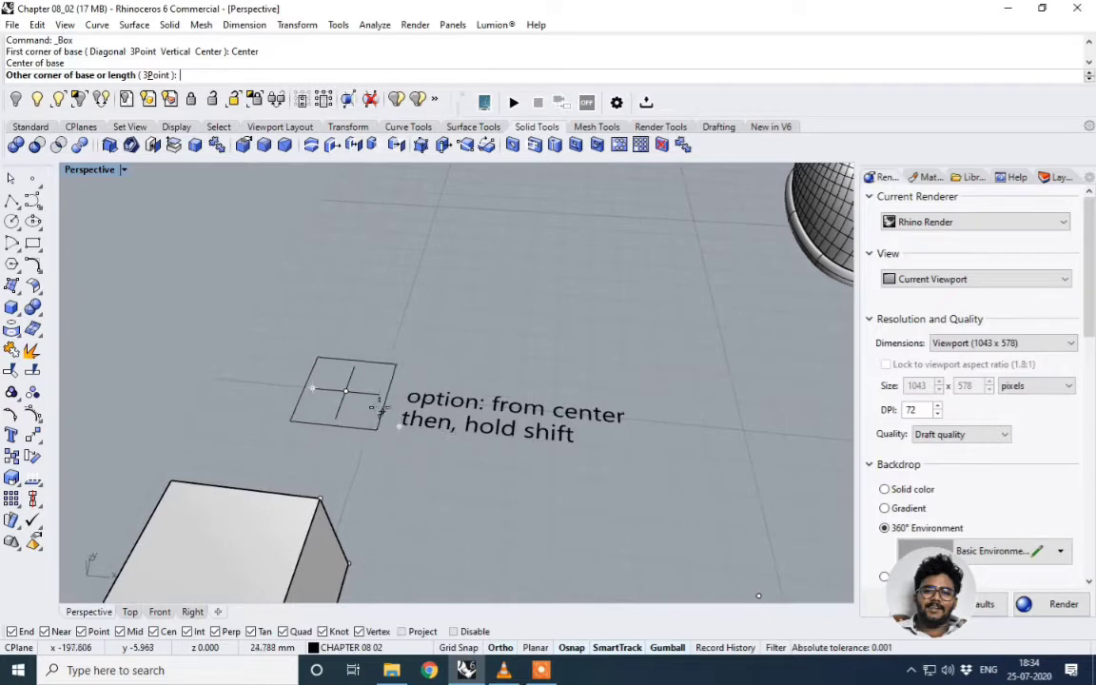
scroll(381, 423, up, 2)
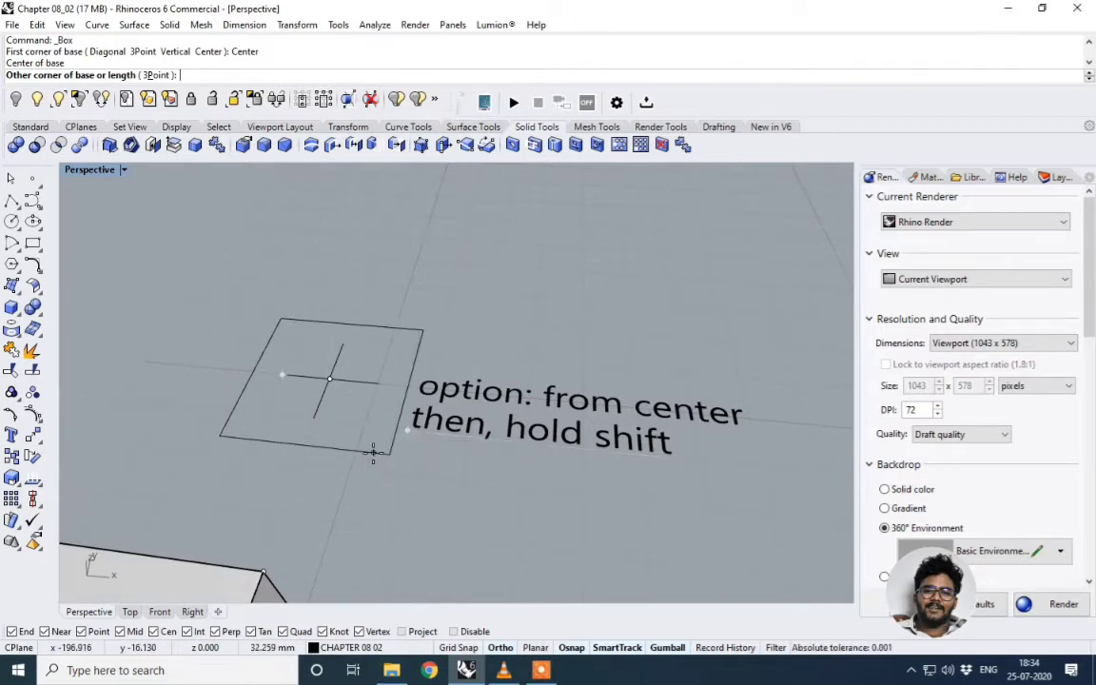
click(380, 444)
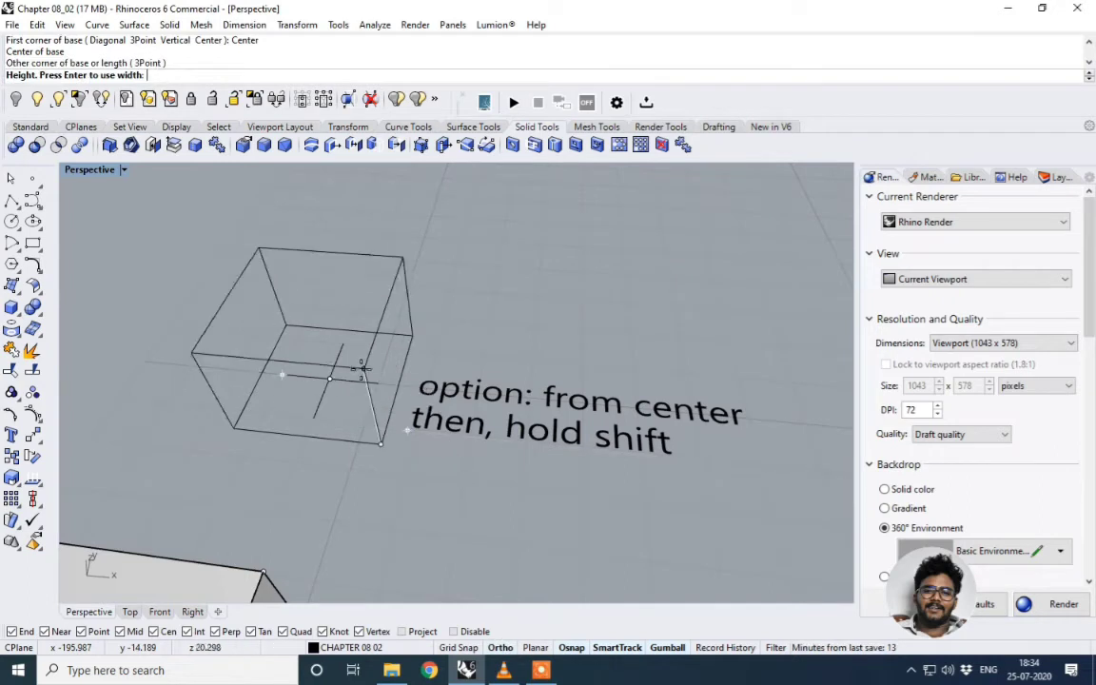
click(375, 283)
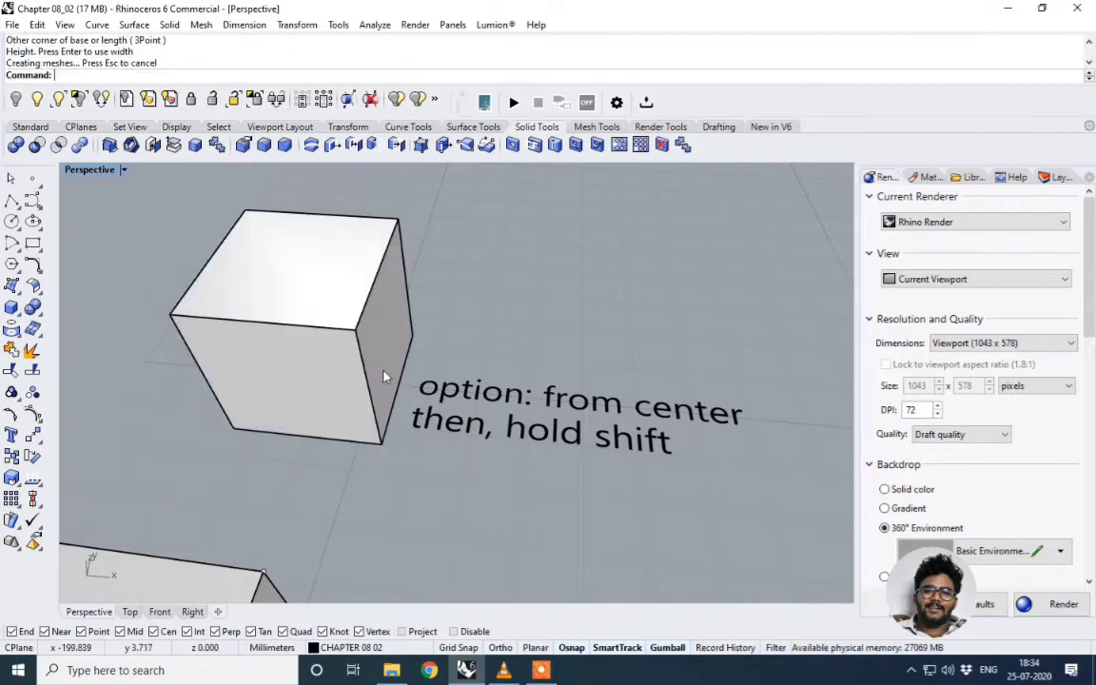
right_drag(385, 330, 367, 354)
scroll(368, 354, down, 3)
scroll(395, 375, up, 3)
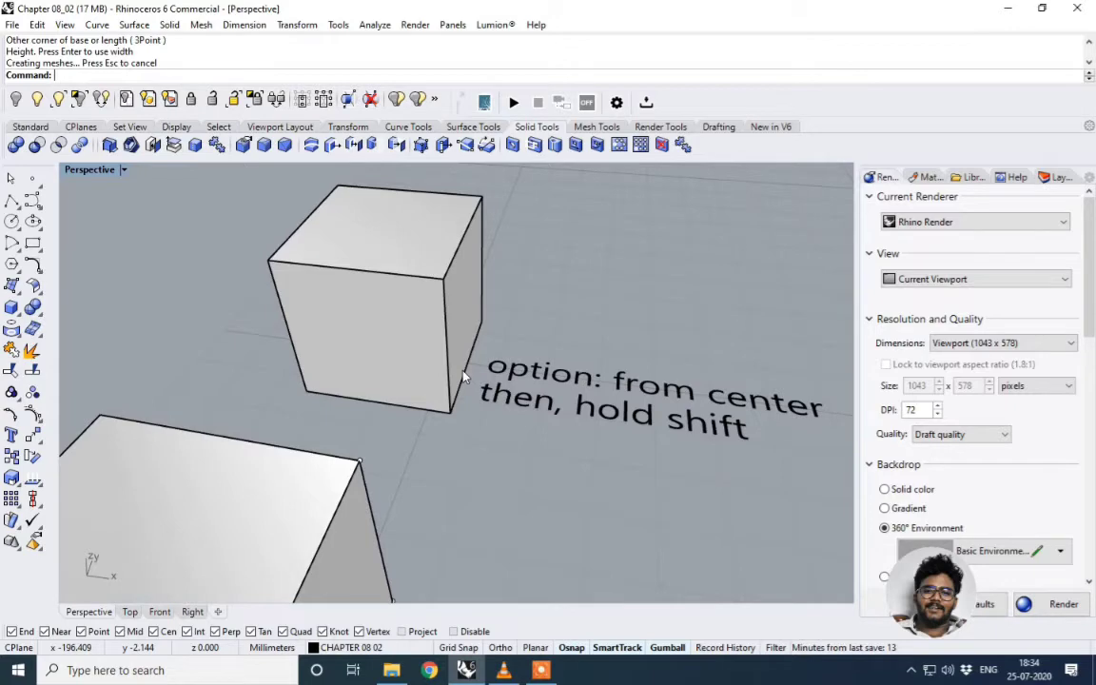
Create a sphere with the 2Point option, snapping the diameter's ends to the two points above the "sphere" label.
scroll(464, 378, down, 10)
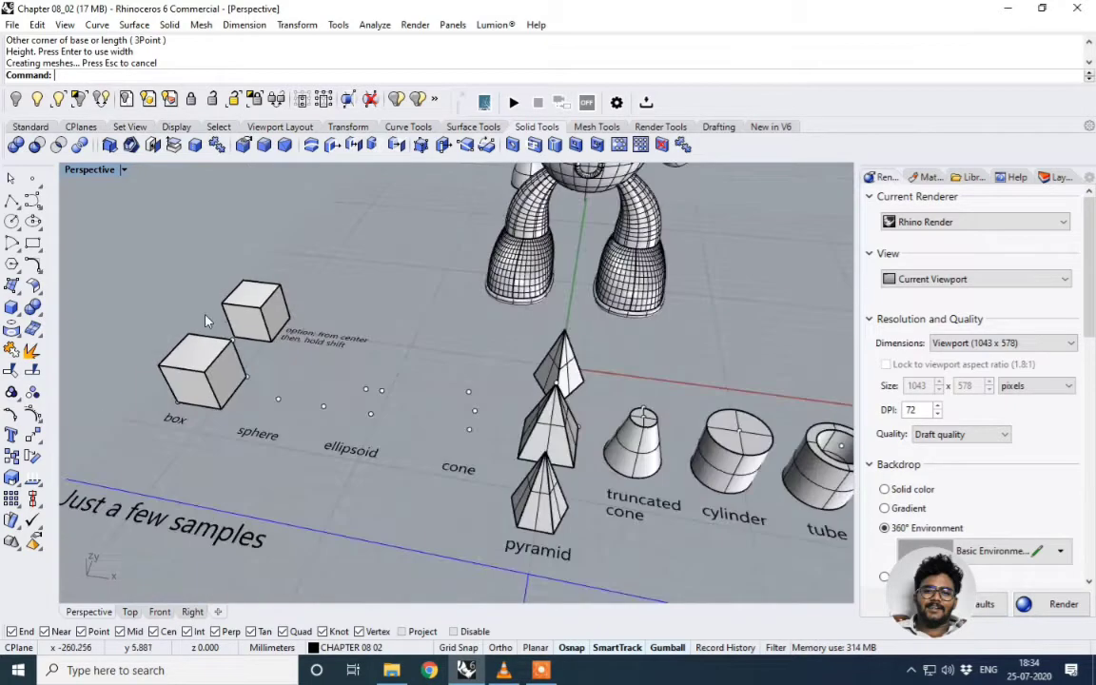
scroll(323, 436, up, 2)
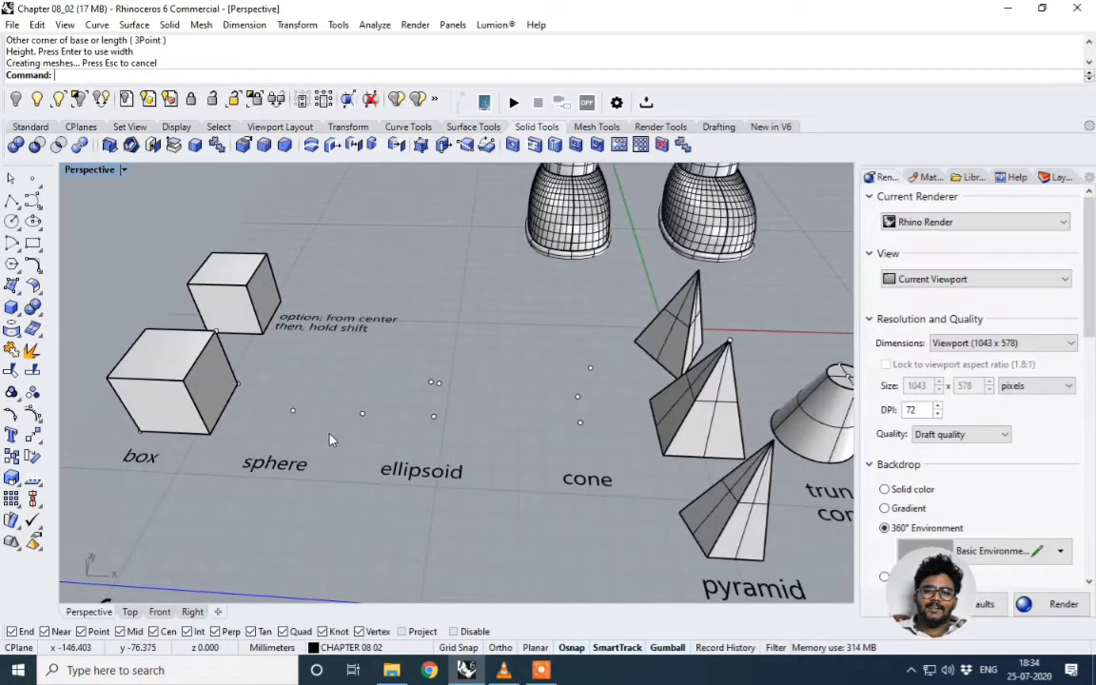
text(Sphere)
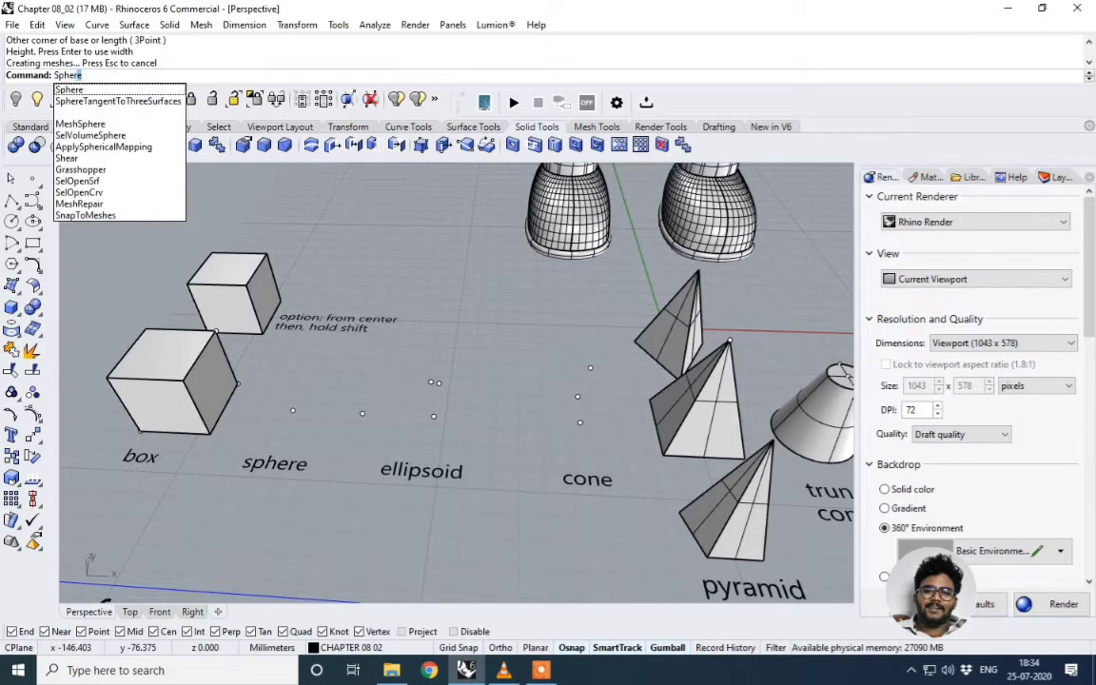
key(Return)
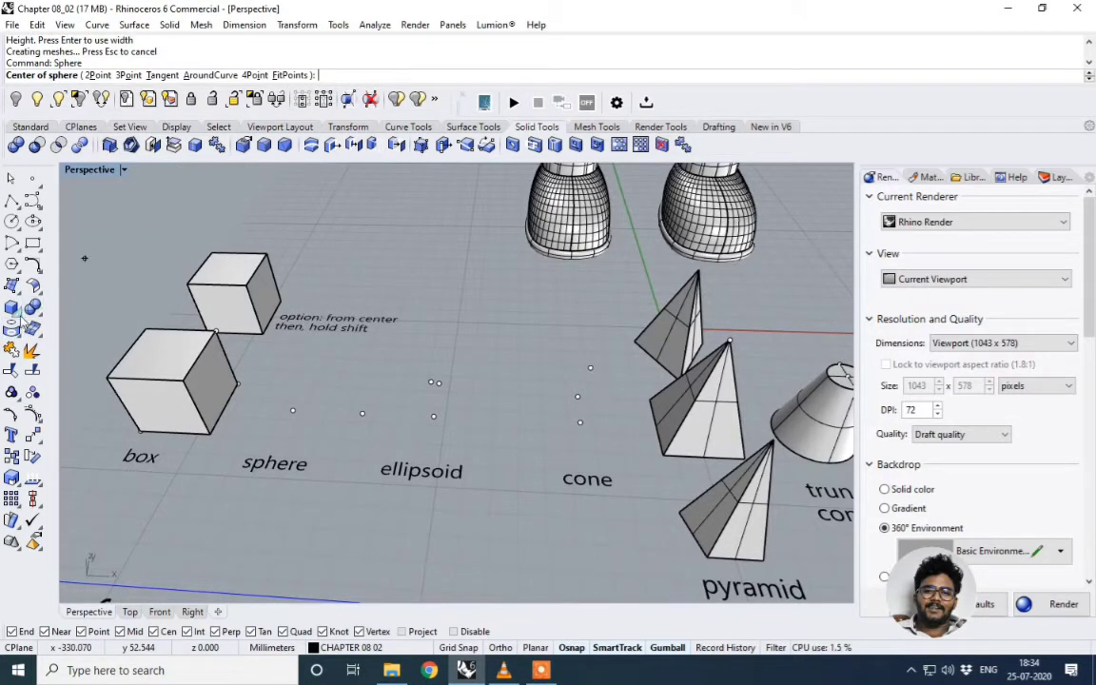
click(20, 317)
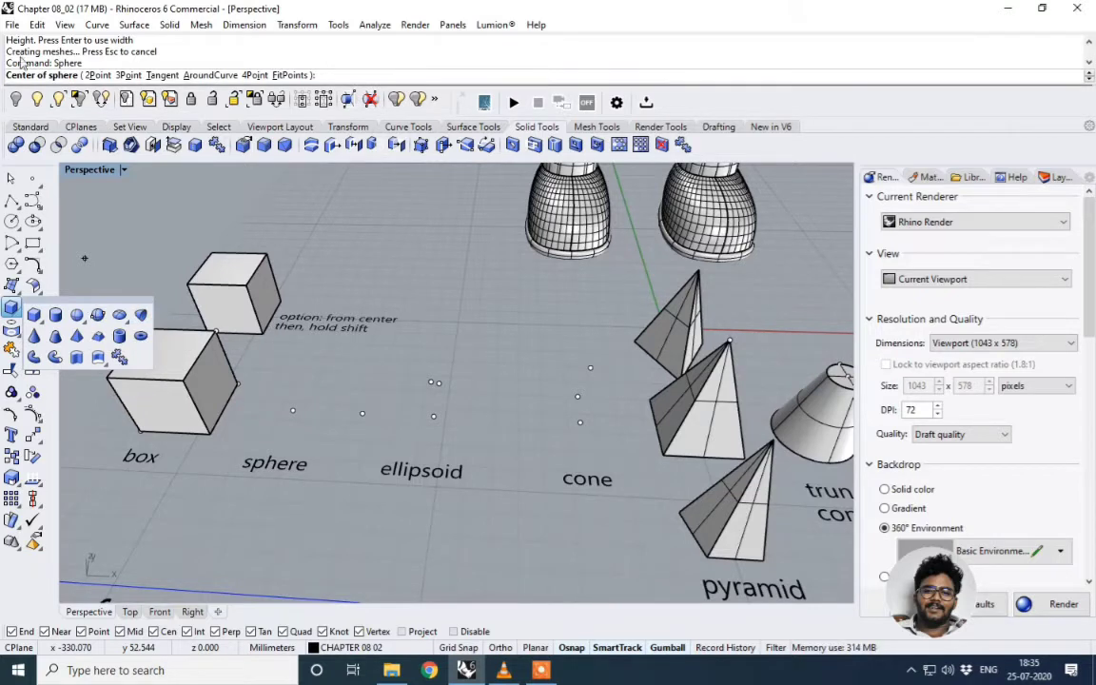
click(99, 75)
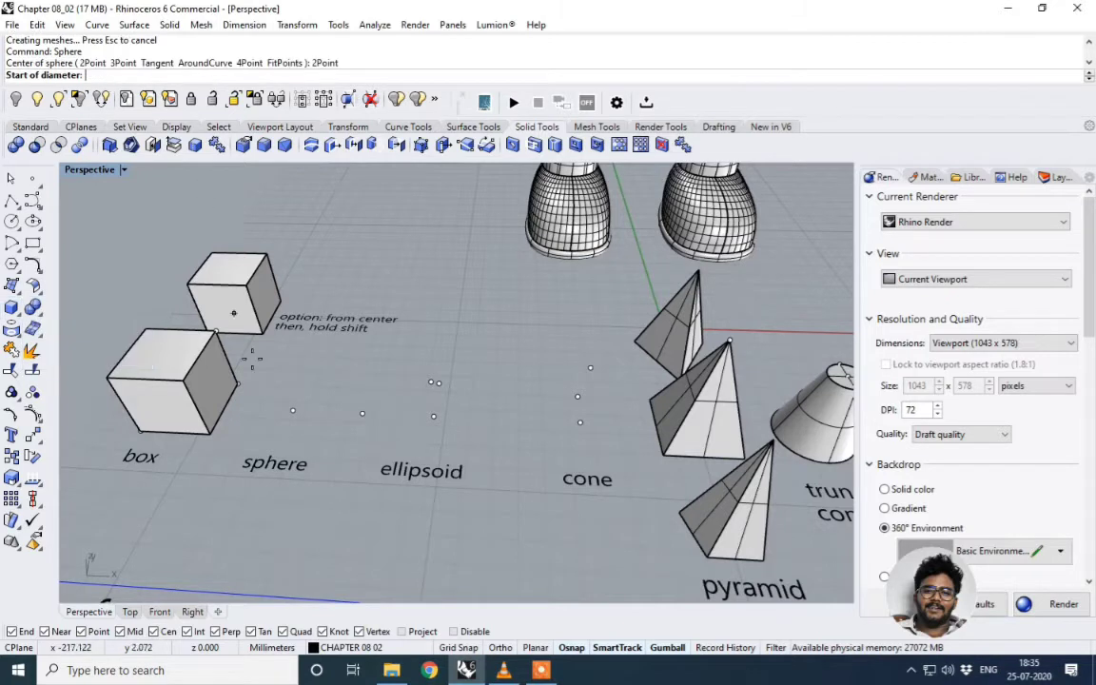
scroll(297, 412, up, 3)
scroll(296, 412, up, 2)
click(285, 407)
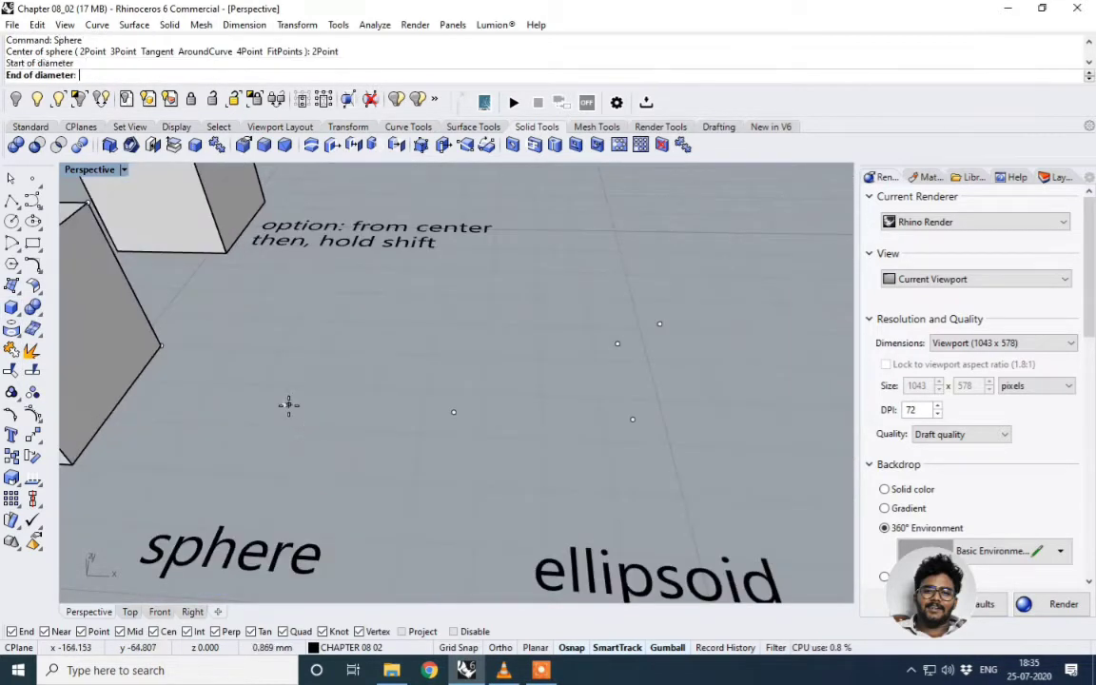
click(454, 413)
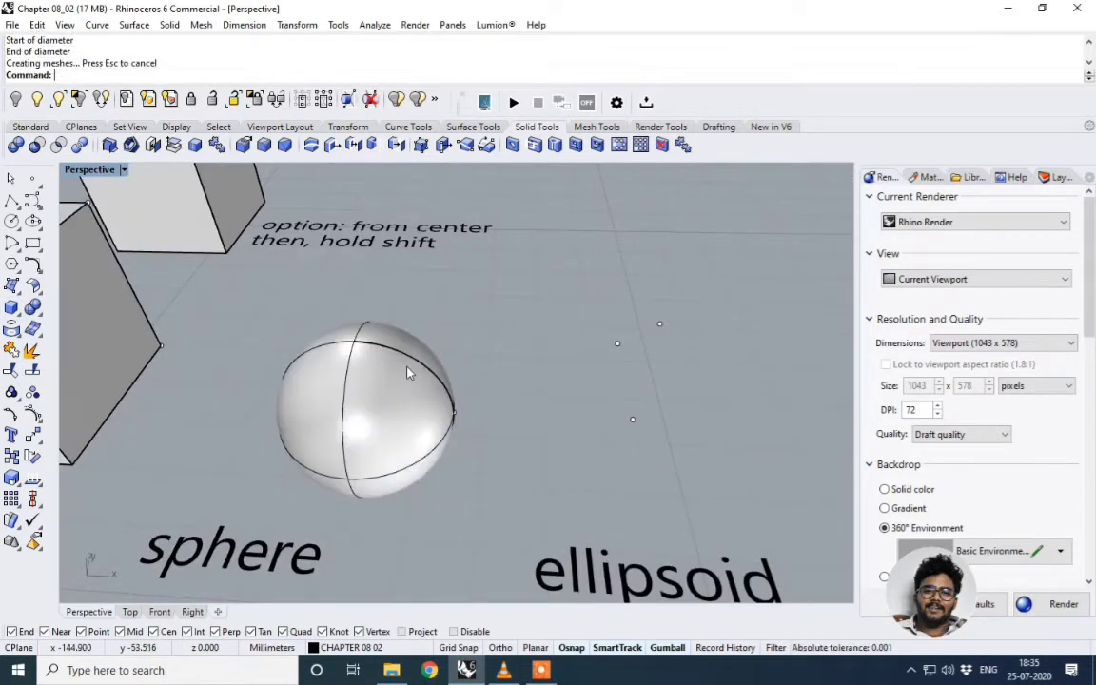
scroll(409, 371, down, 5)
scroll(365, 379, up, 4)
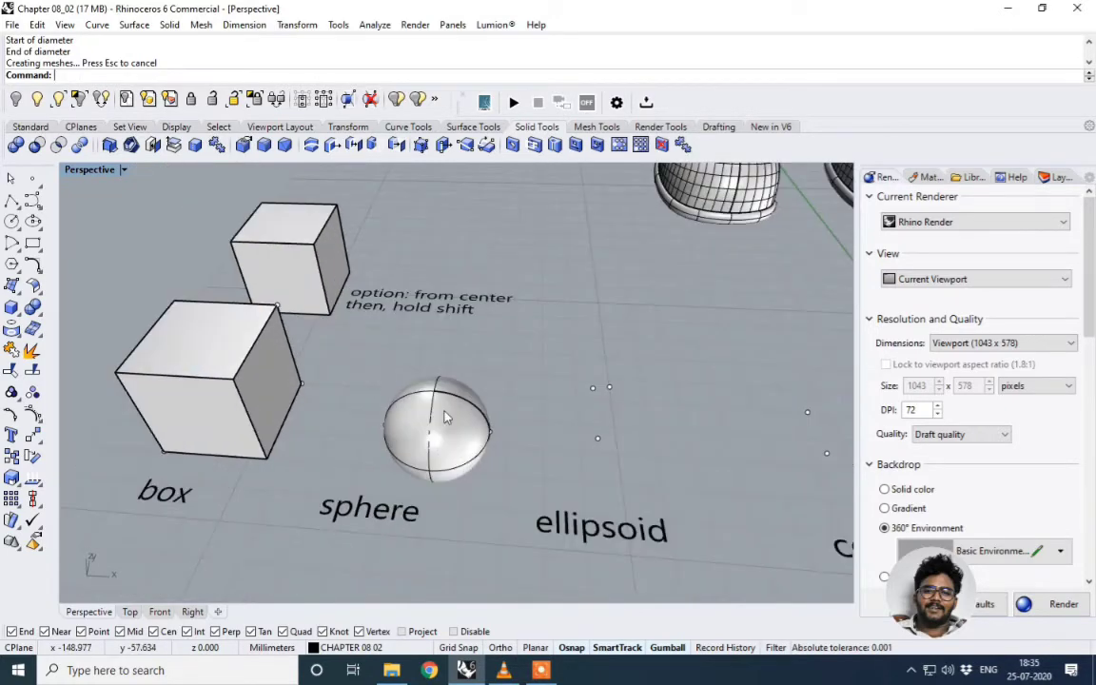
Create an ellipsoid above the "ellipsoid" label, snapping its center and first two axis ends to the three points and picking the third axis freely.
scroll(381, 447, down, 4)
scroll(456, 447, up, 2)
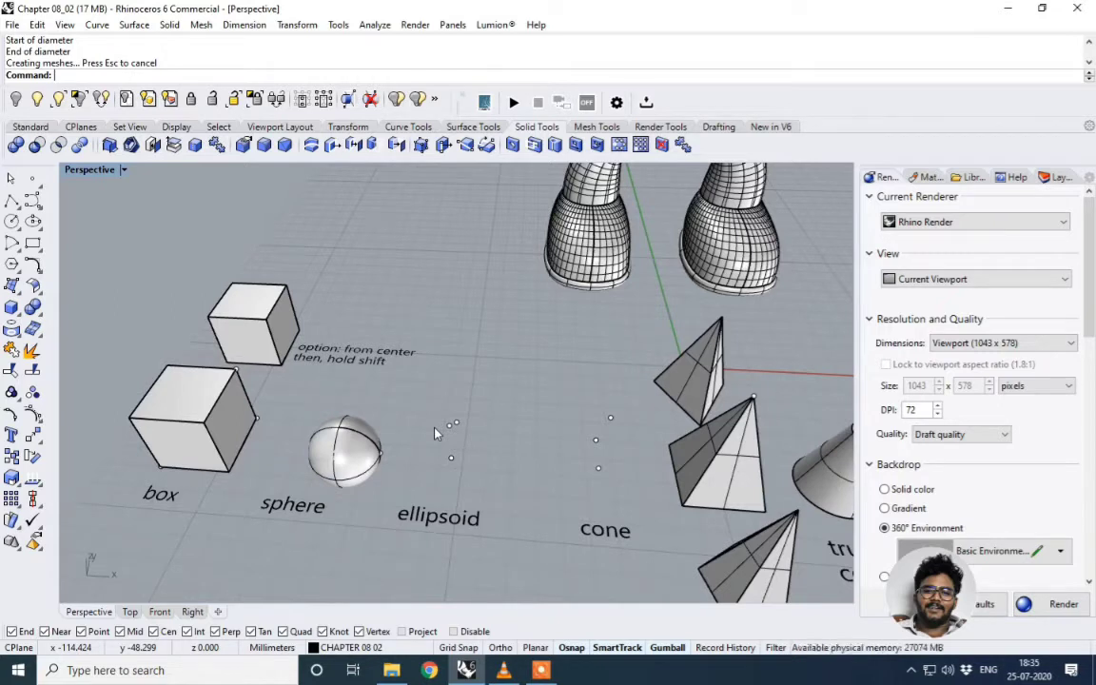
scroll(501, 441, up, 3)
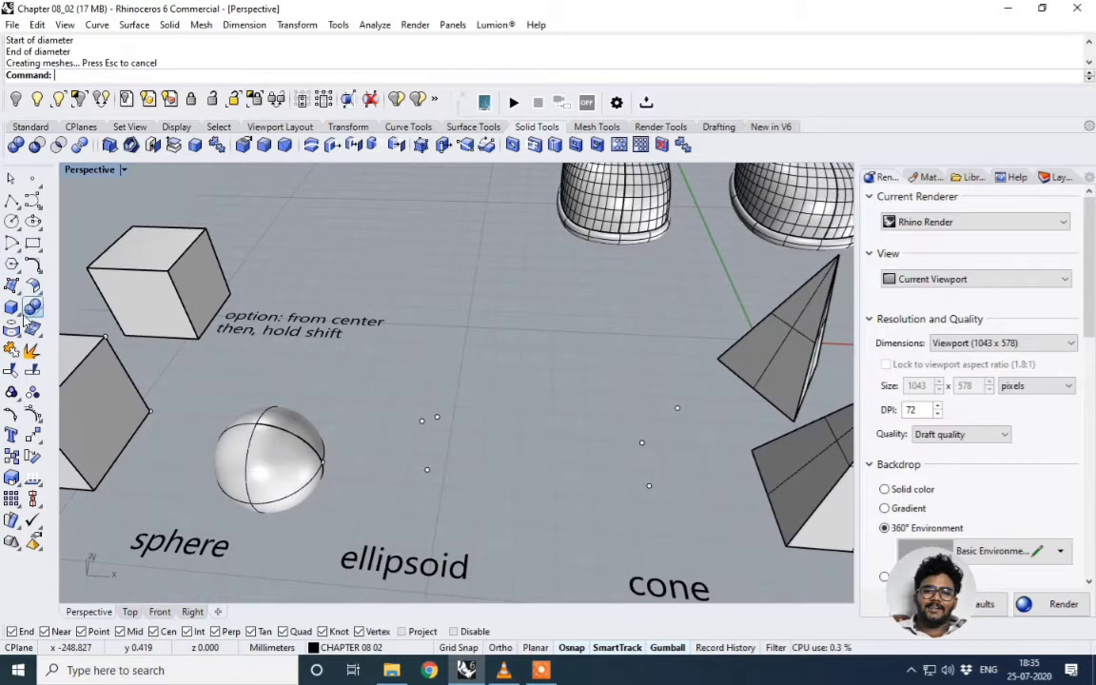
click(19, 315)
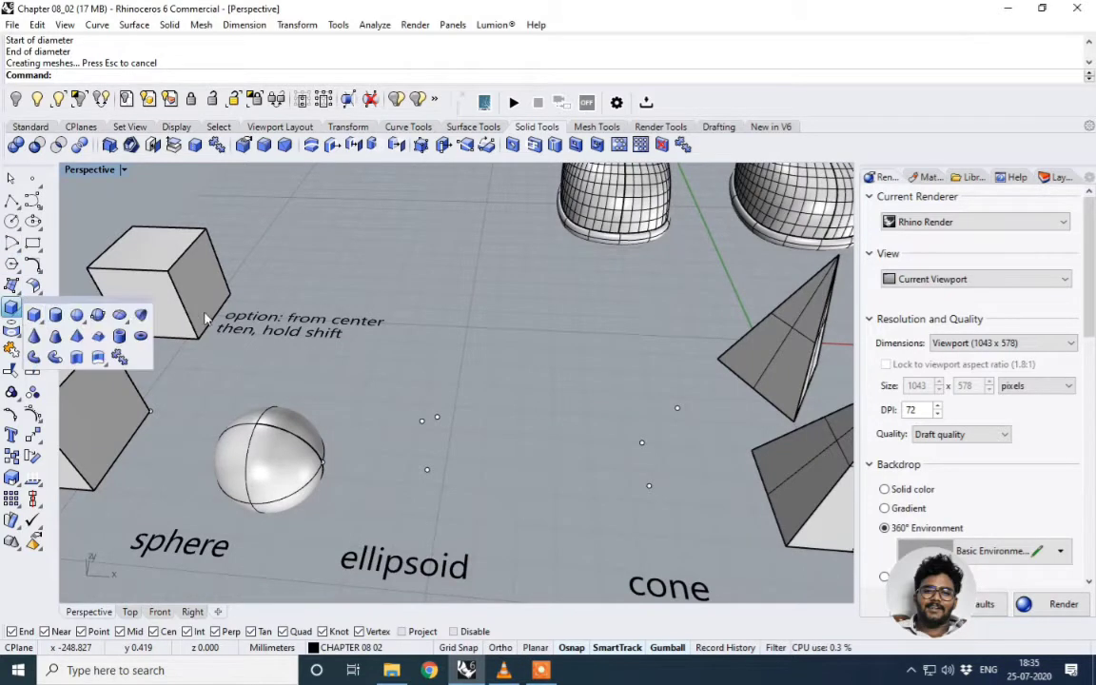
click(120, 316)
scroll(462, 476, up, 5)
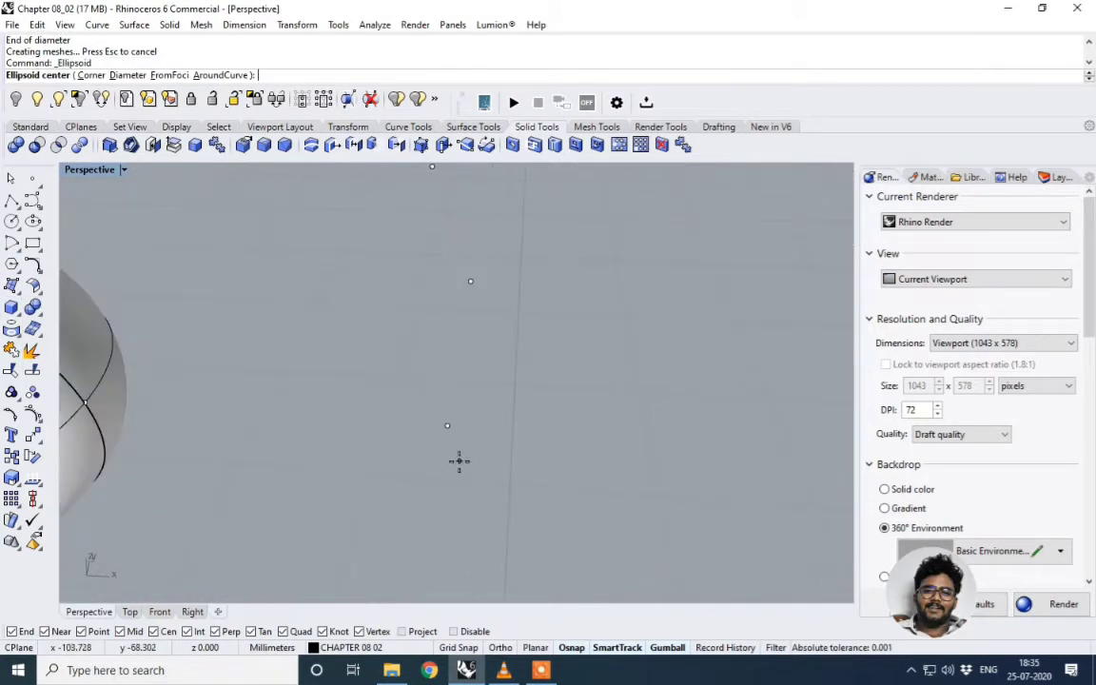
scroll(459, 457, down, 5)
click(454, 443)
click(464, 367)
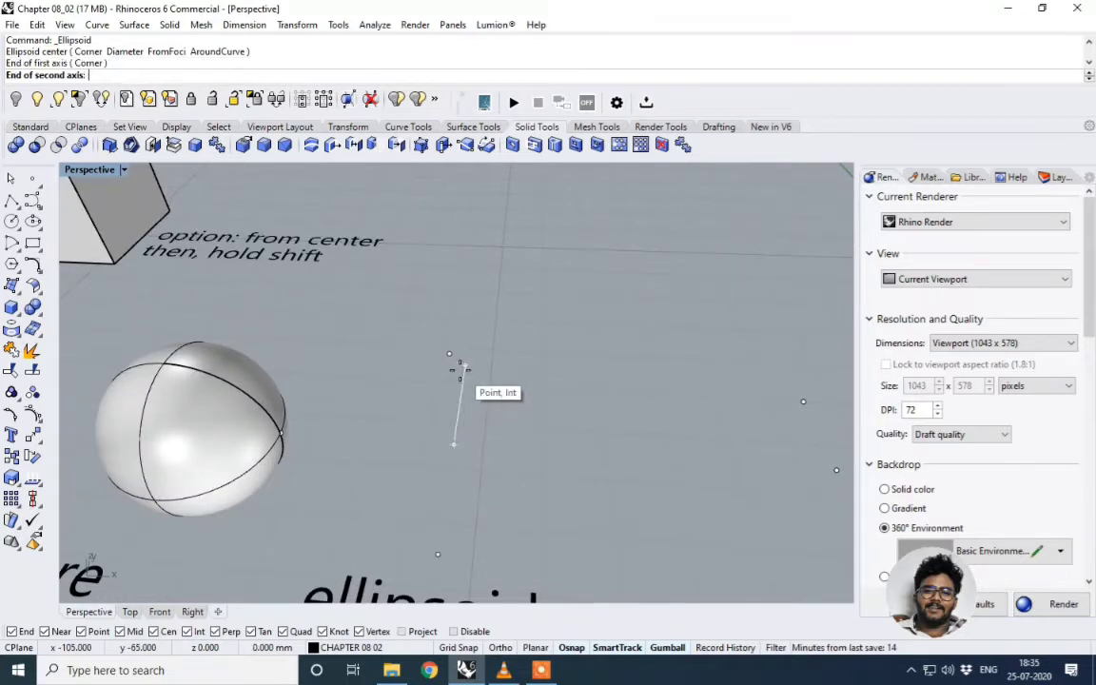
click(450, 353)
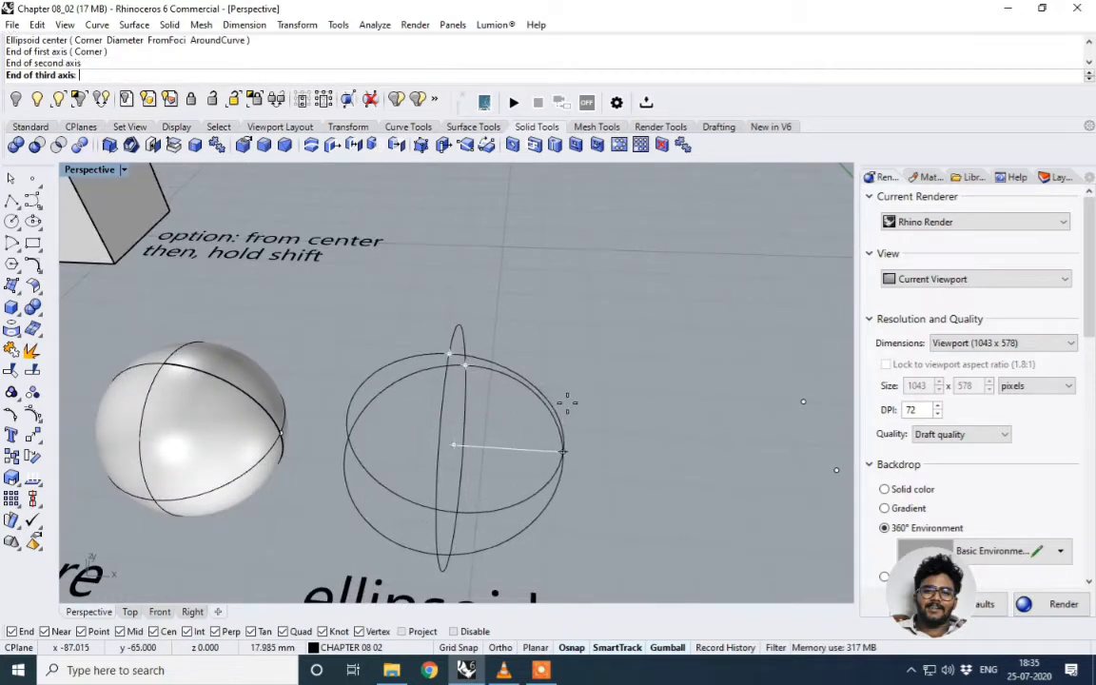
click(625, 455)
scroll(620, 433, up, 2)
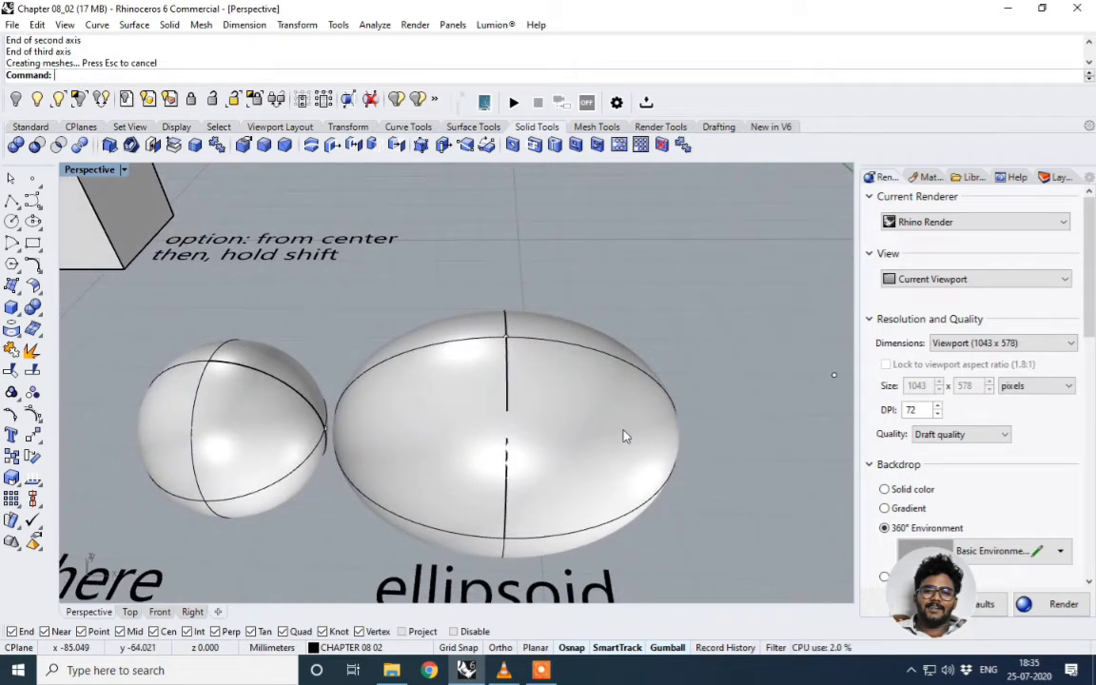
Create a vertical solid cone above the "cone" label, snapping base center, 15 mm radius and 30 mm high apex to the three sample points.
scroll(604, 445, down, 5)
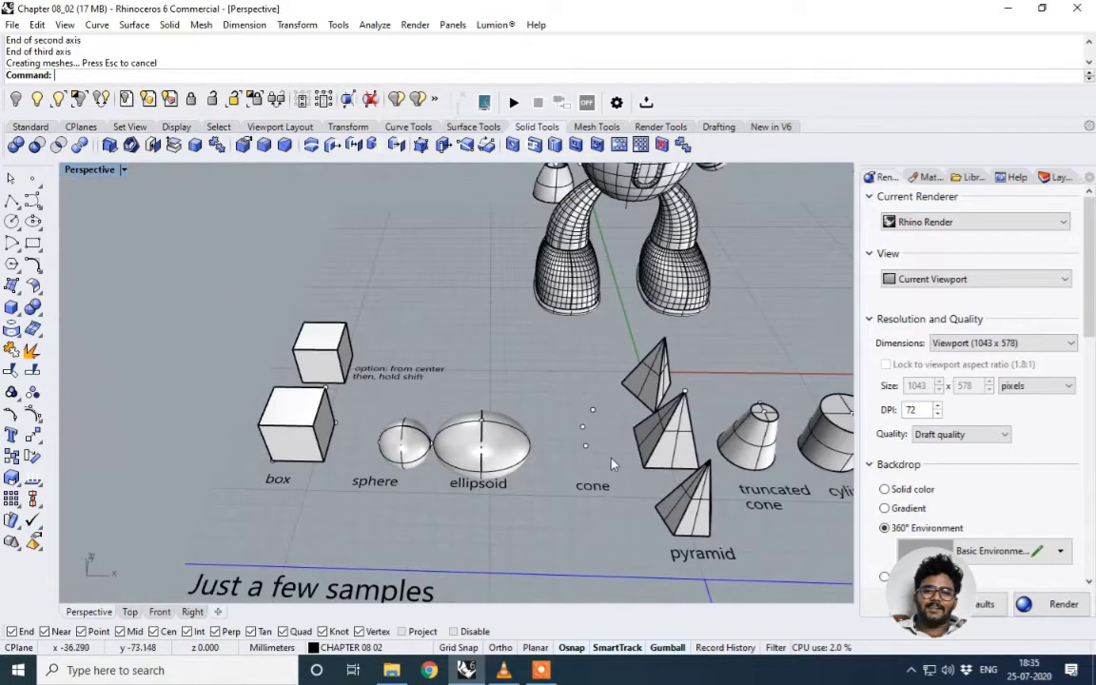
scroll(633, 440, up, 4)
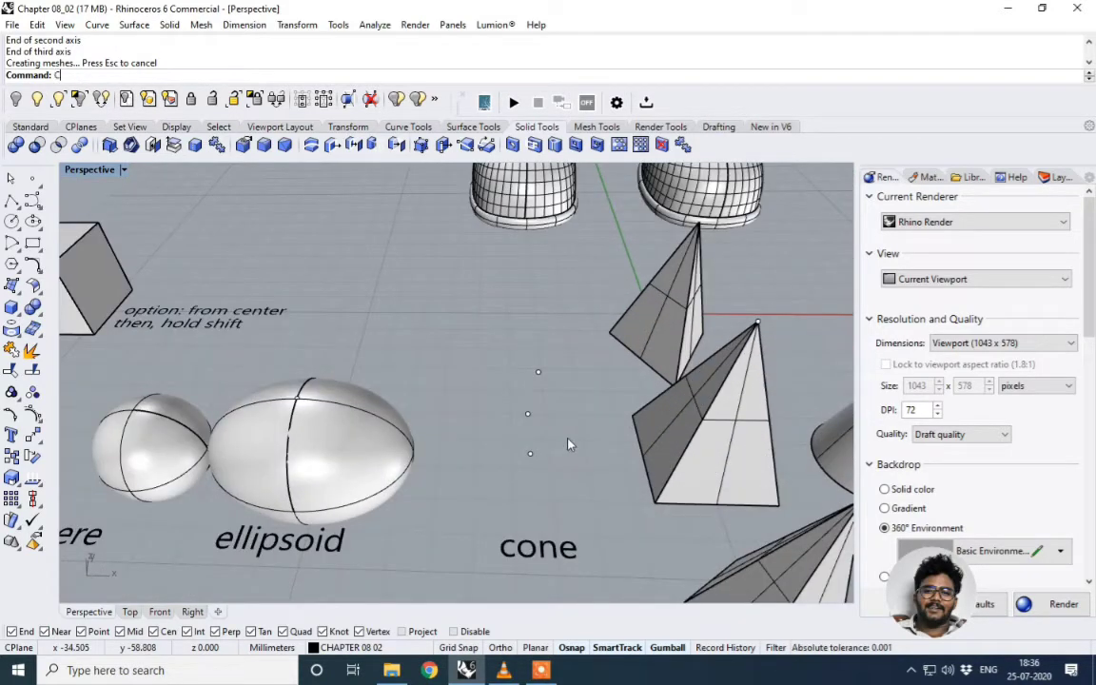
text(one)
key(Return)
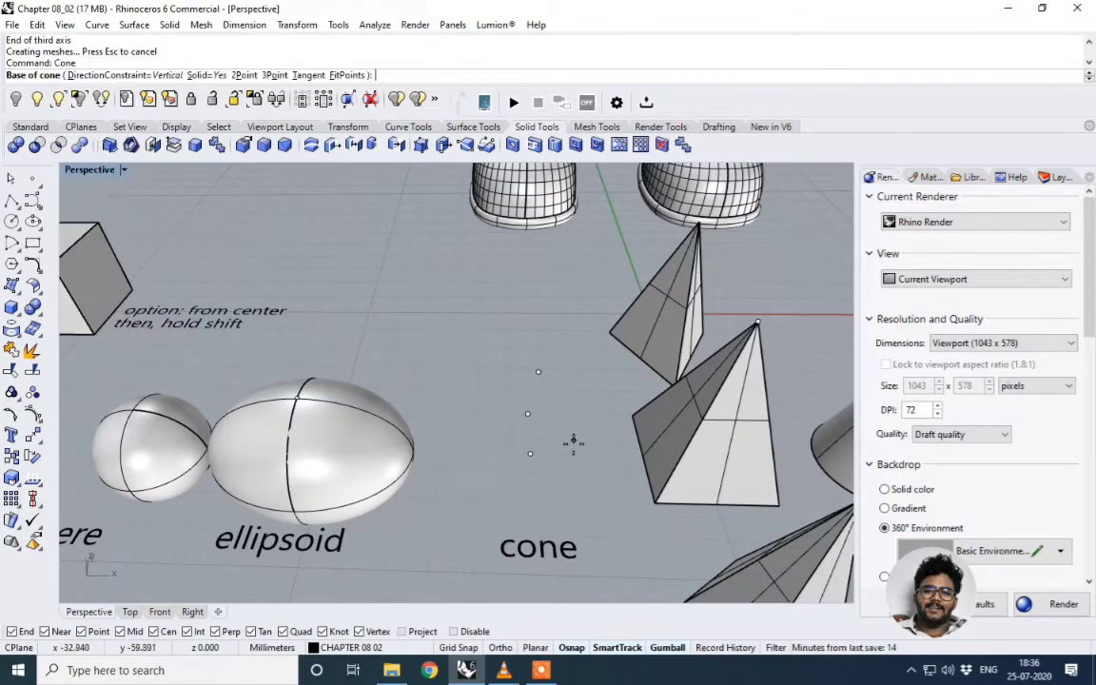
right_drag(562, 455, 532, 435)
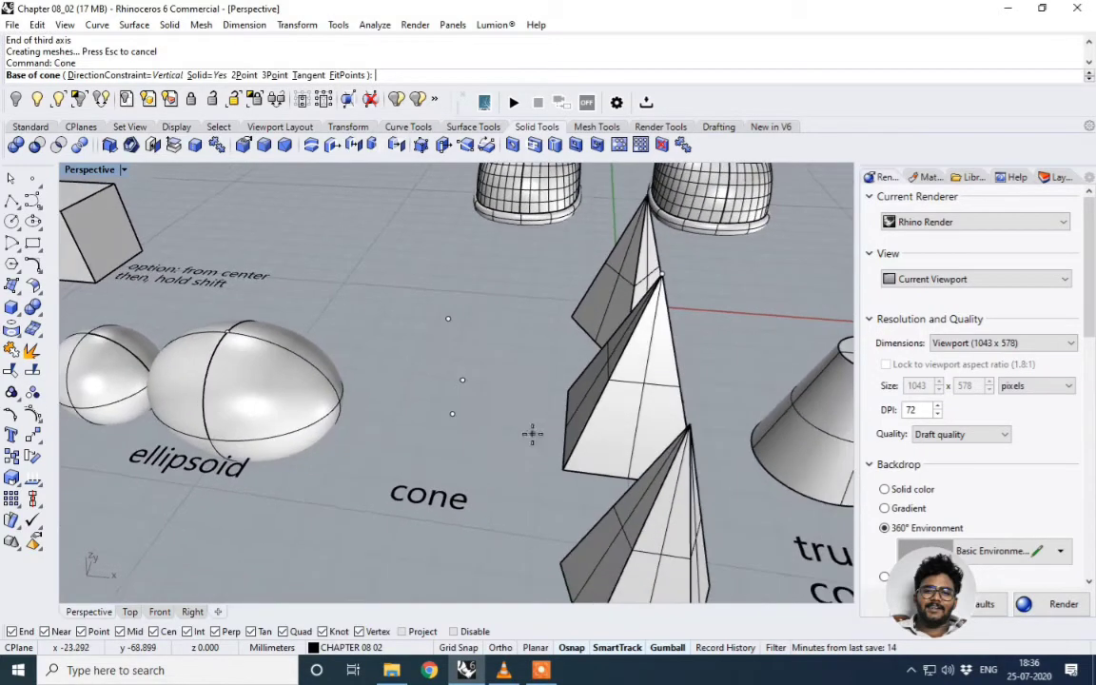
scroll(443, 411, up, 3)
click(465, 418)
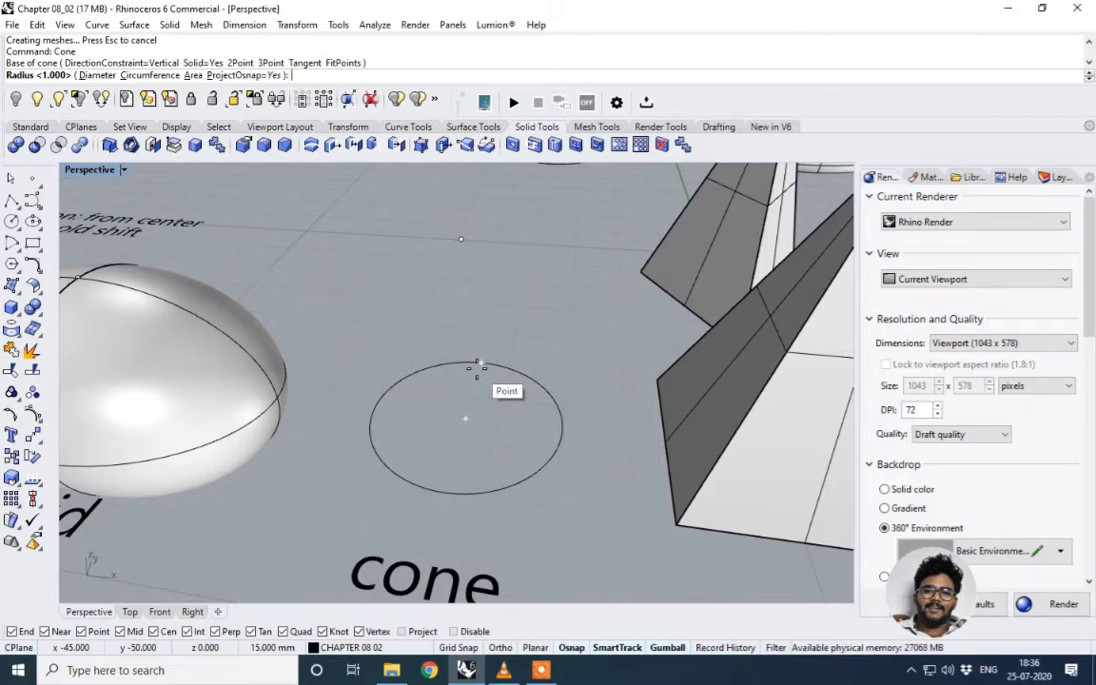
click(477, 368)
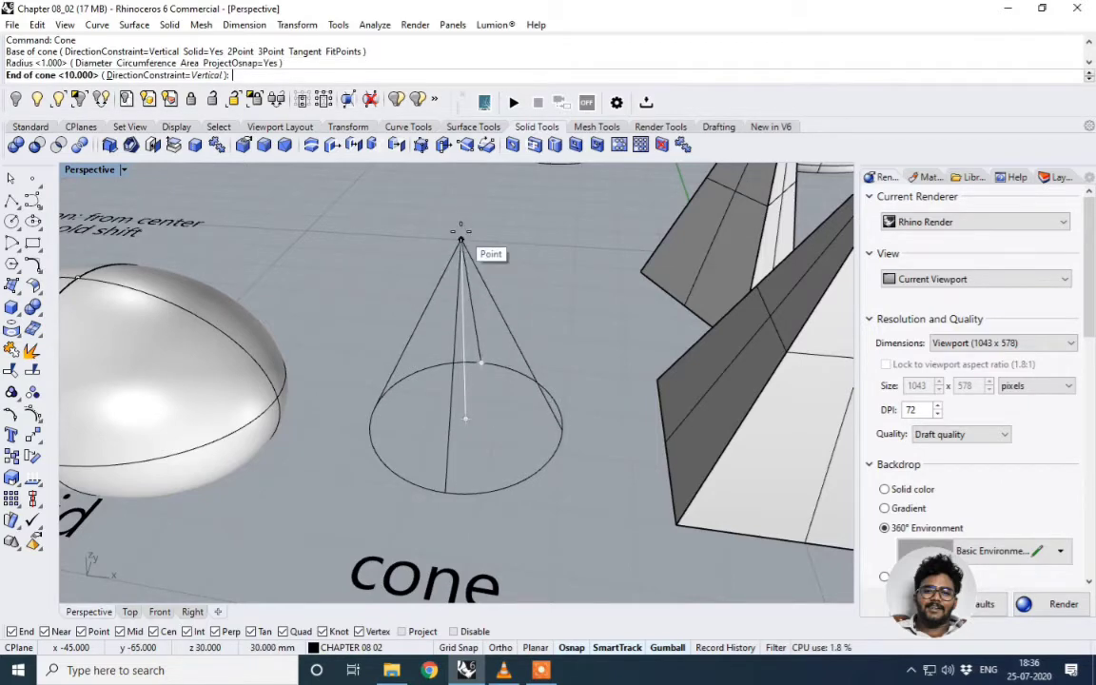
click(461, 231)
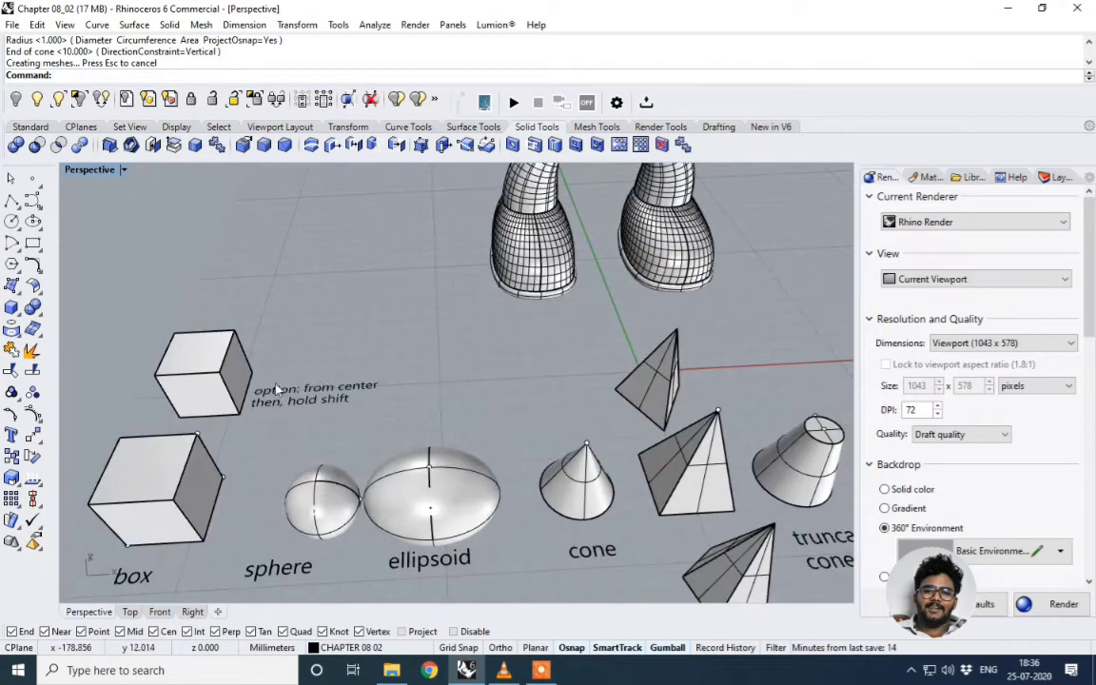
Examine the three ready-made sample pyramids from above and below, comparing the shapes of their bases.
scroll(267, 372, down, 5)
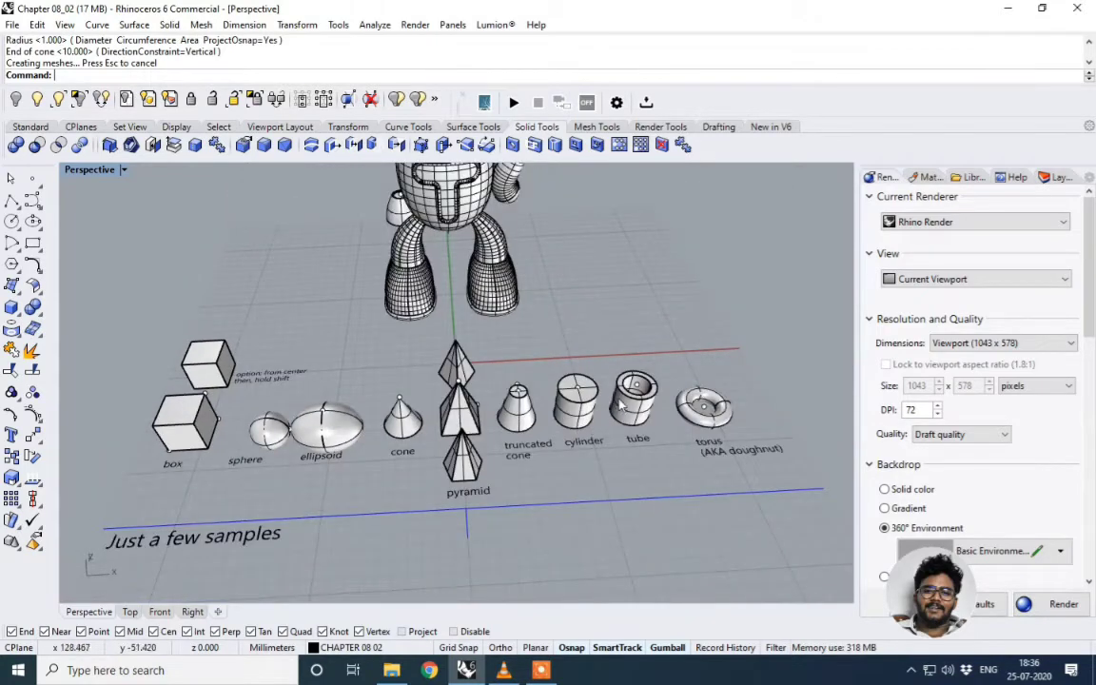
scroll(728, 410, up, 2)
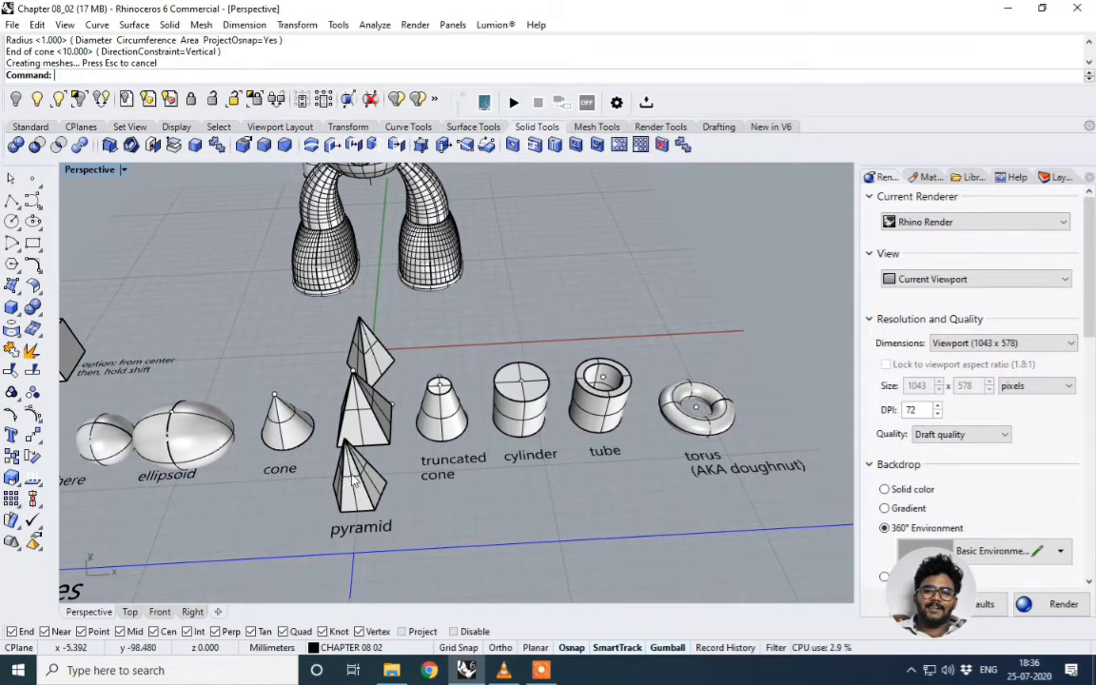
scroll(354, 481, up, 2)
scroll(354, 481, down, 3)
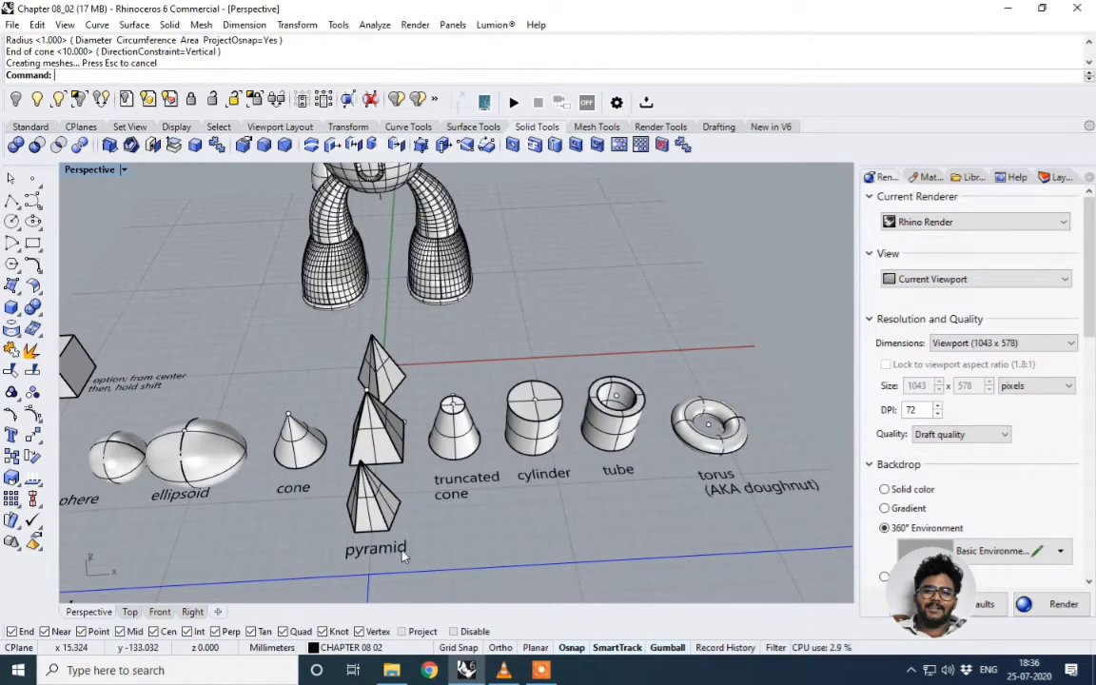
scroll(362, 495, up, 3)
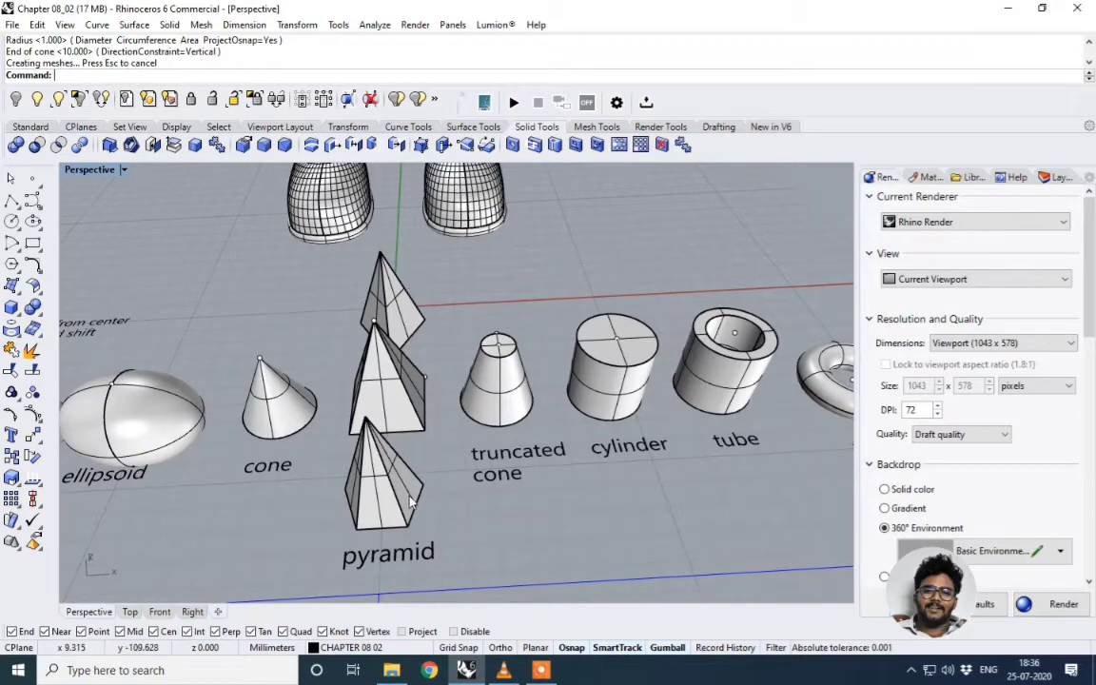
right_drag(409, 500, 428, 231)
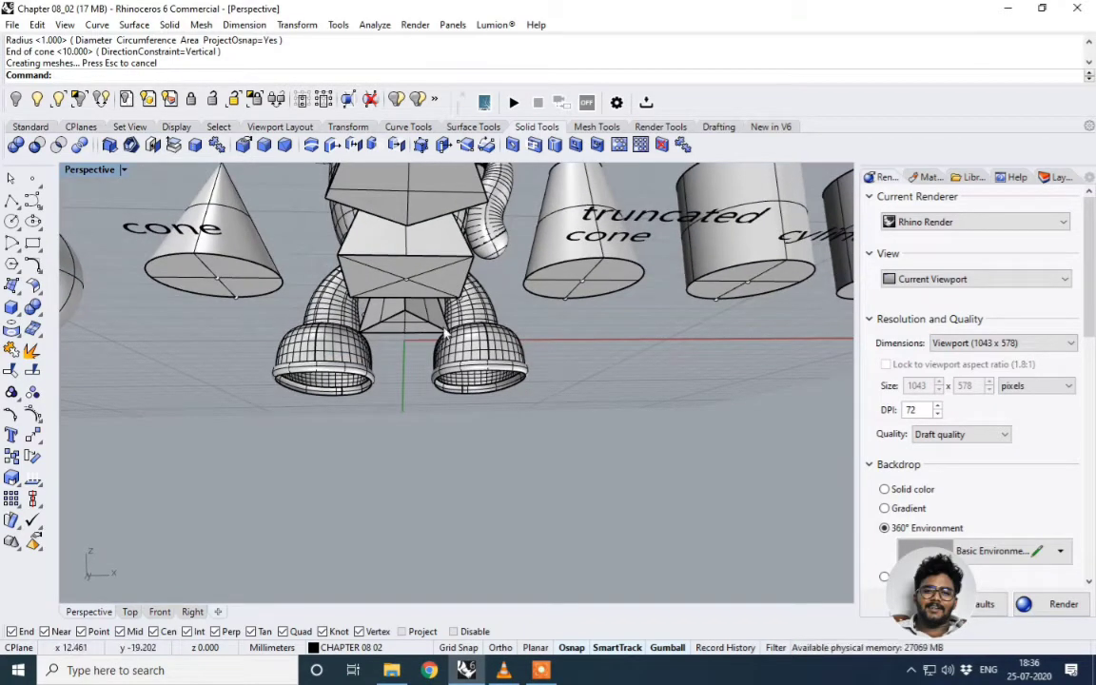
right_drag(404, 301, 340, 373)
scroll(335, 371, down, 4)
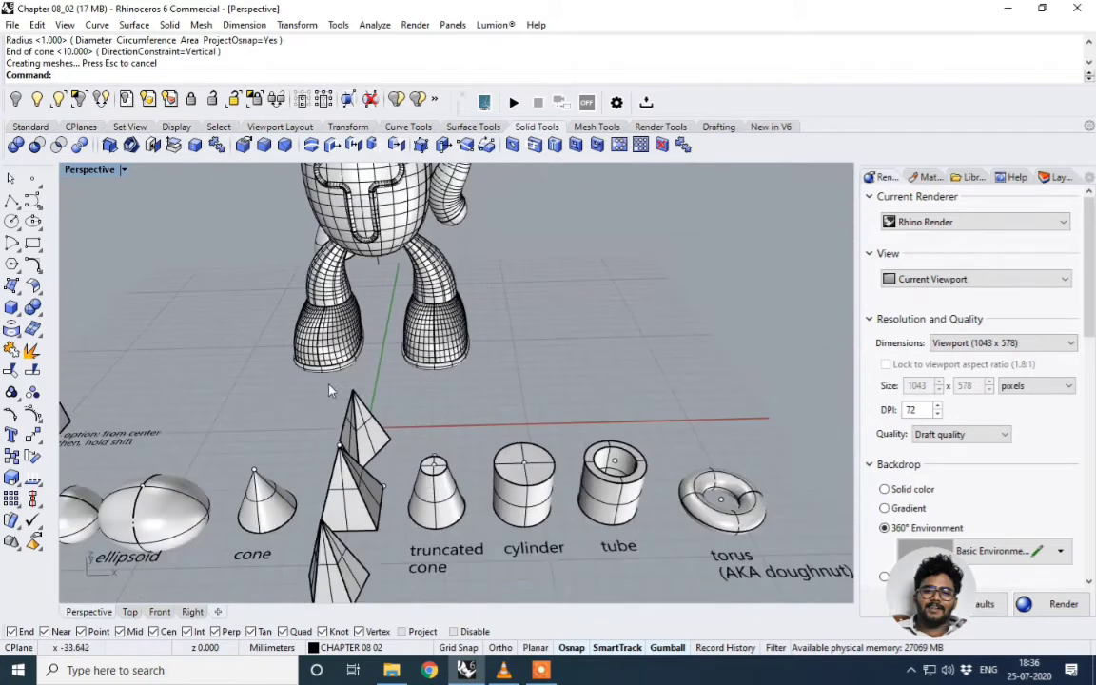
Examine the ready-made truncated cone, cylinder, tube and torus samples up close.
scroll(478, 556, up, 2)
scroll(372, 461, up, 1)
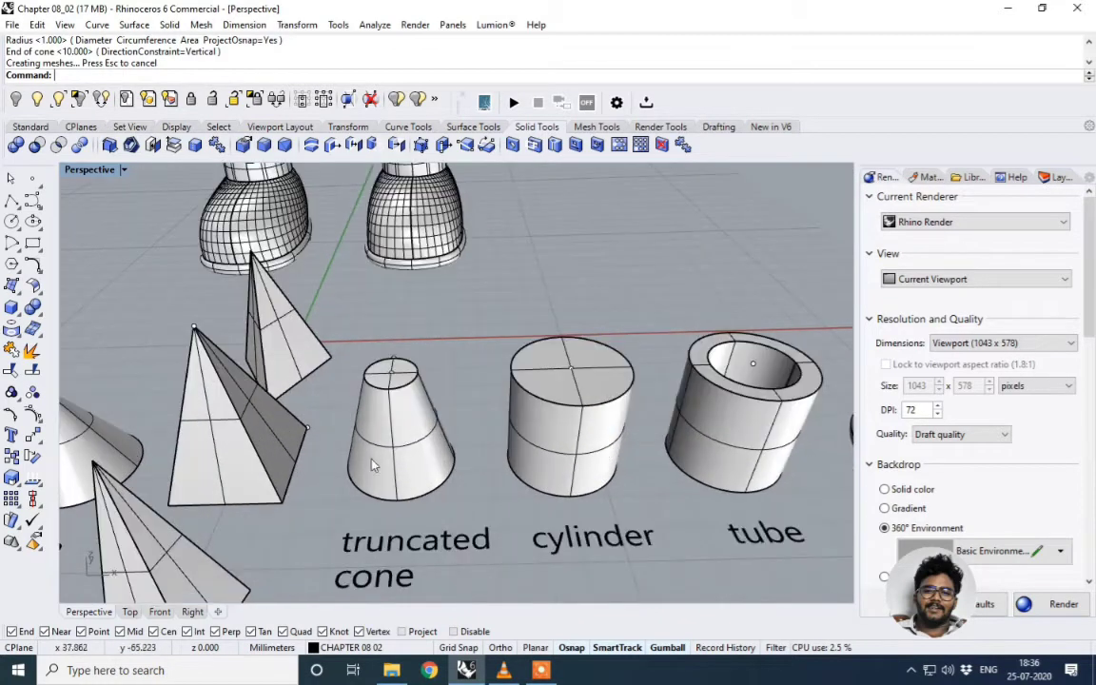
scroll(317, 443, down, 1)
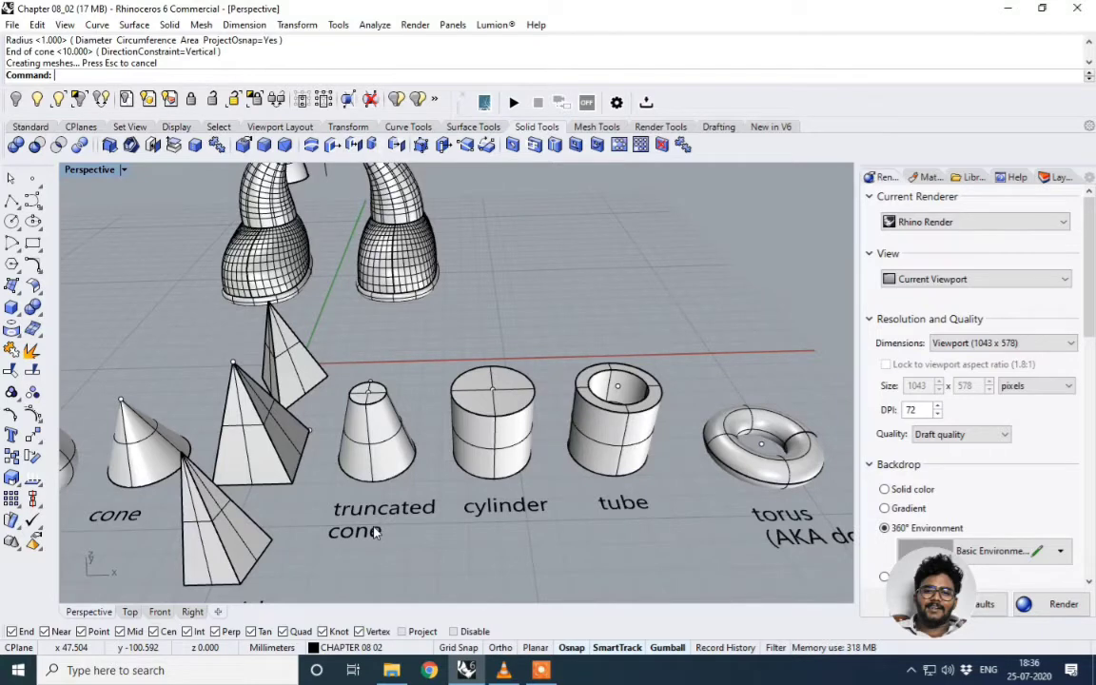
scroll(462, 506, down, 3)
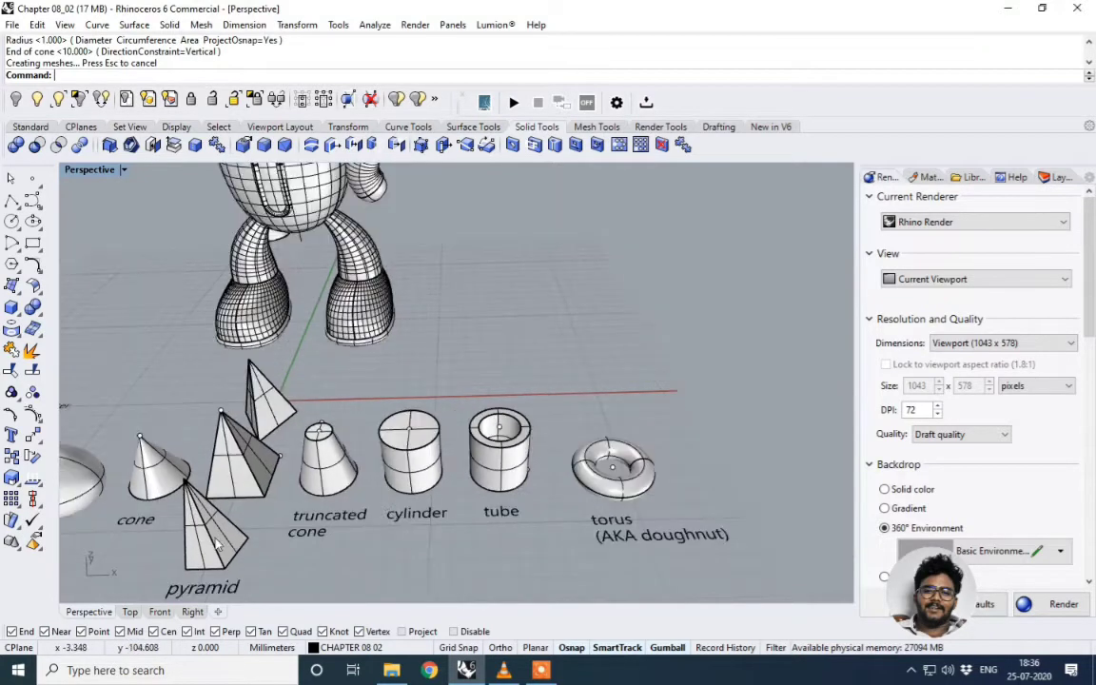
scroll(463, 507, up, 3)
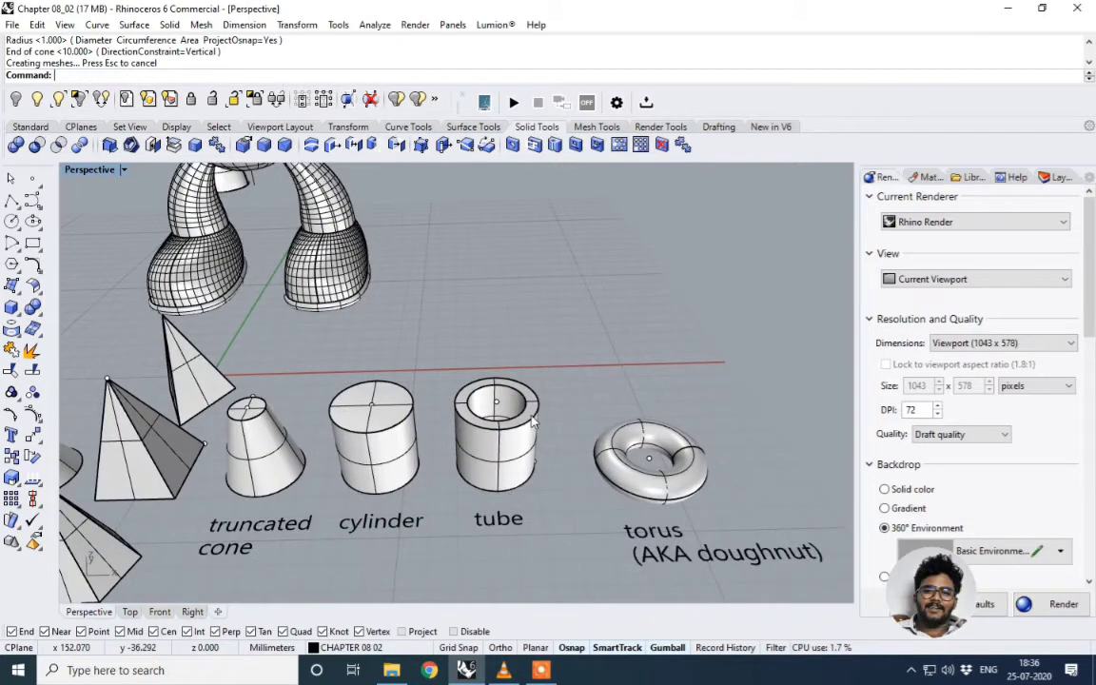
scroll(514, 455, up, 3)
scroll(514, 456, down, 3)
scroll(482, 505, up, 2)
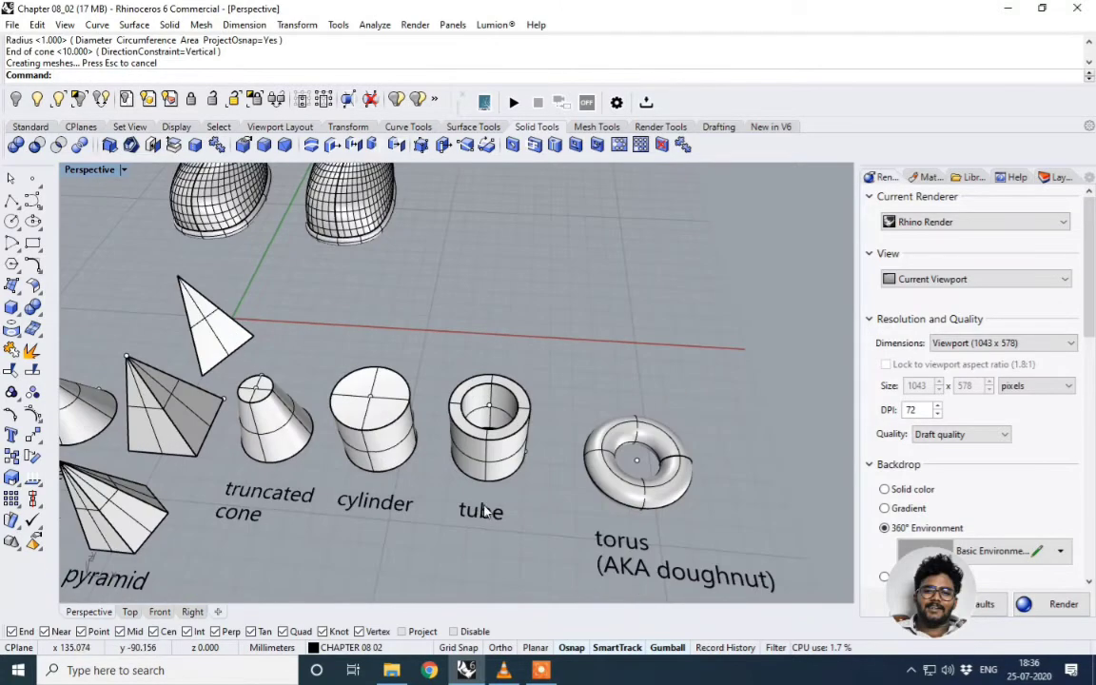
scroll(481, 504, down, 2)
scroll(575, 490, up, 2)
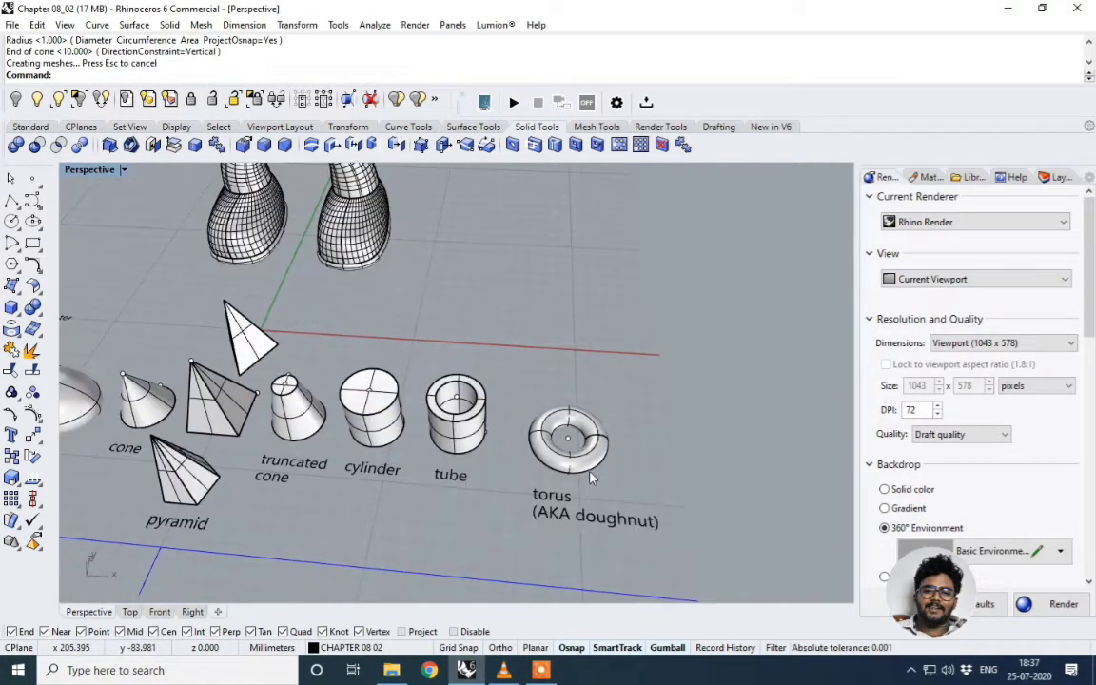
scroll(588, 474, up, 2)
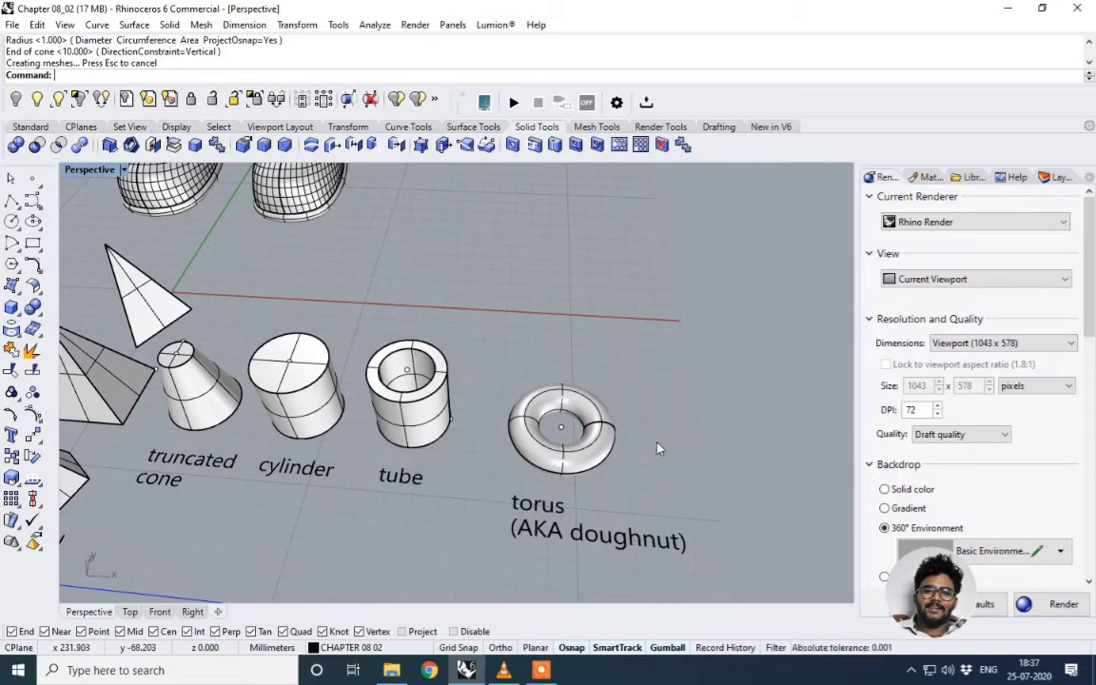
Review the whole row of sample primitives, and inspect the robot character standing behind them from head to feet.
scroll(657, 448, down, 6)
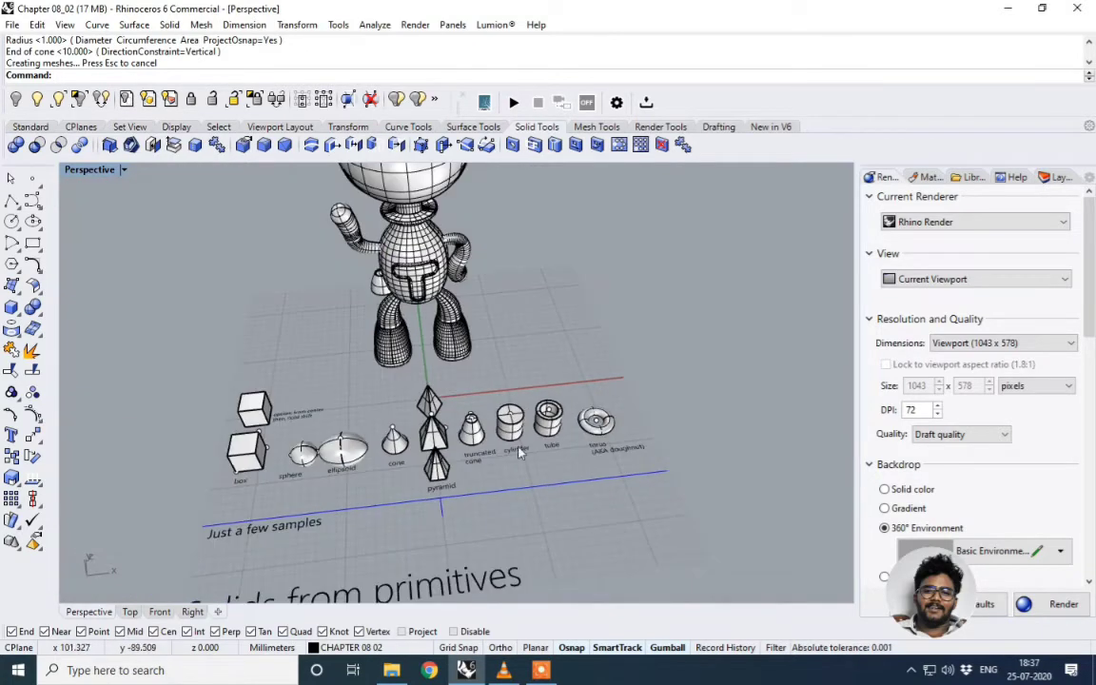
scroll(490, 454, up, 2)
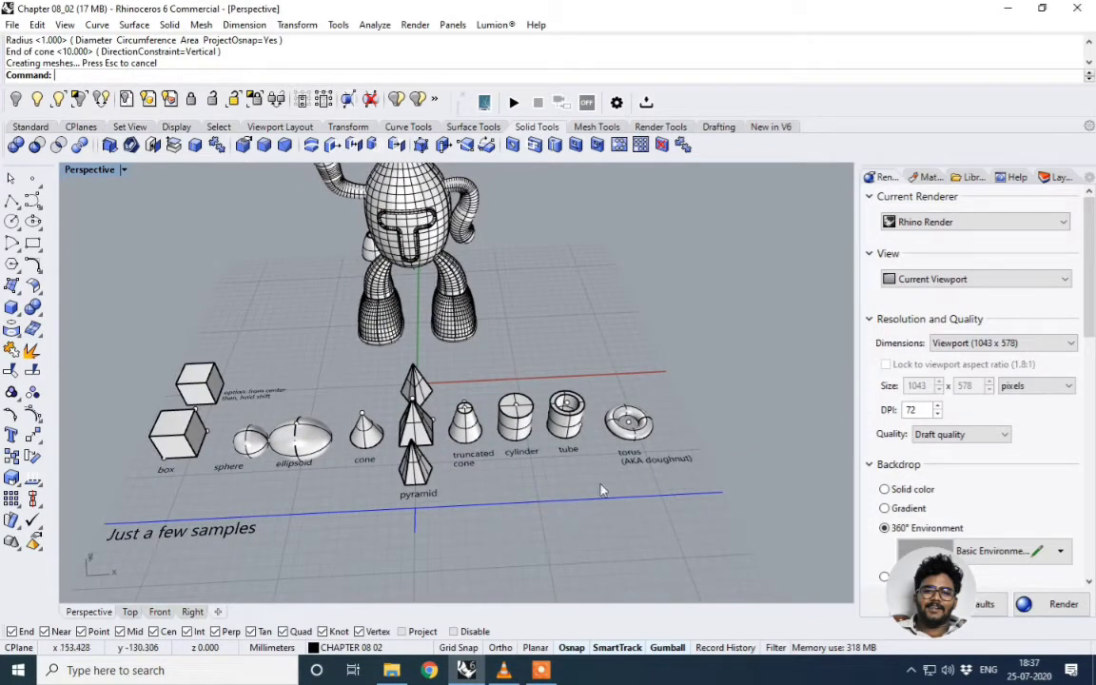
right_drag(540, 433, 666, 409)
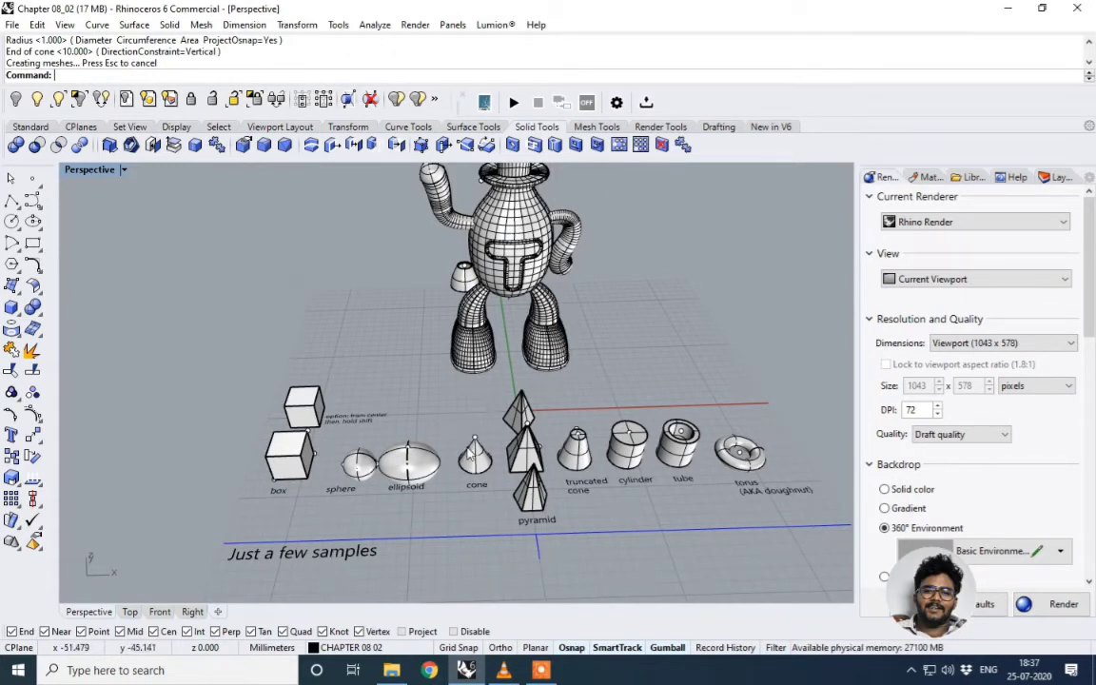
scroll(423, 409, up, 2)
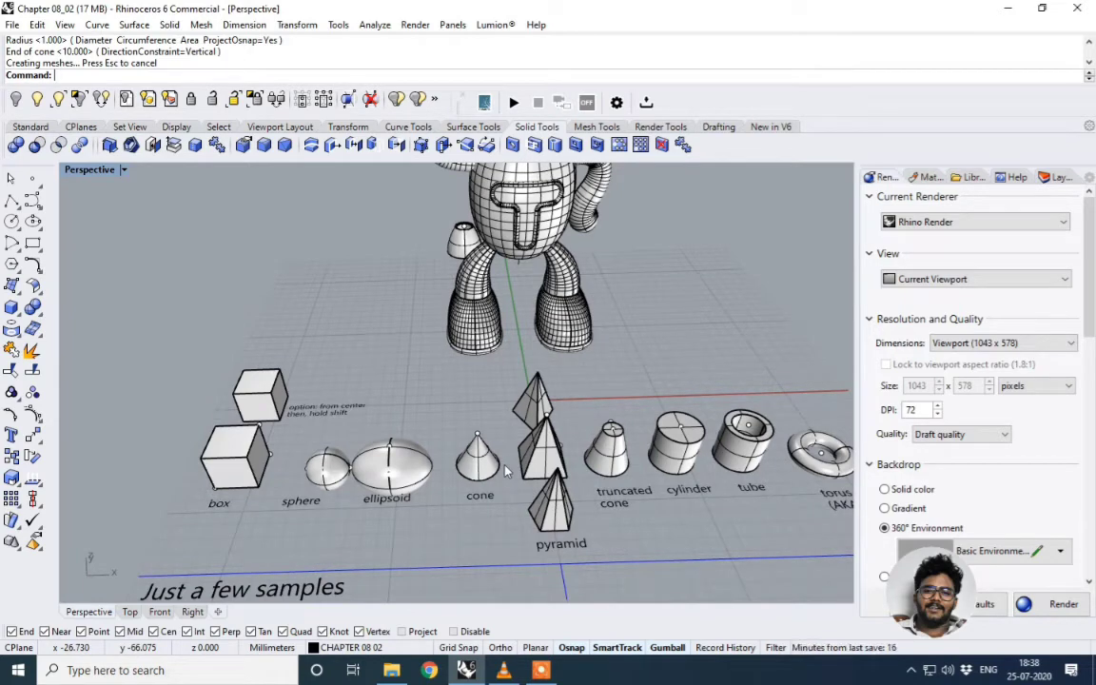
scroll(478, 507, down, 5)
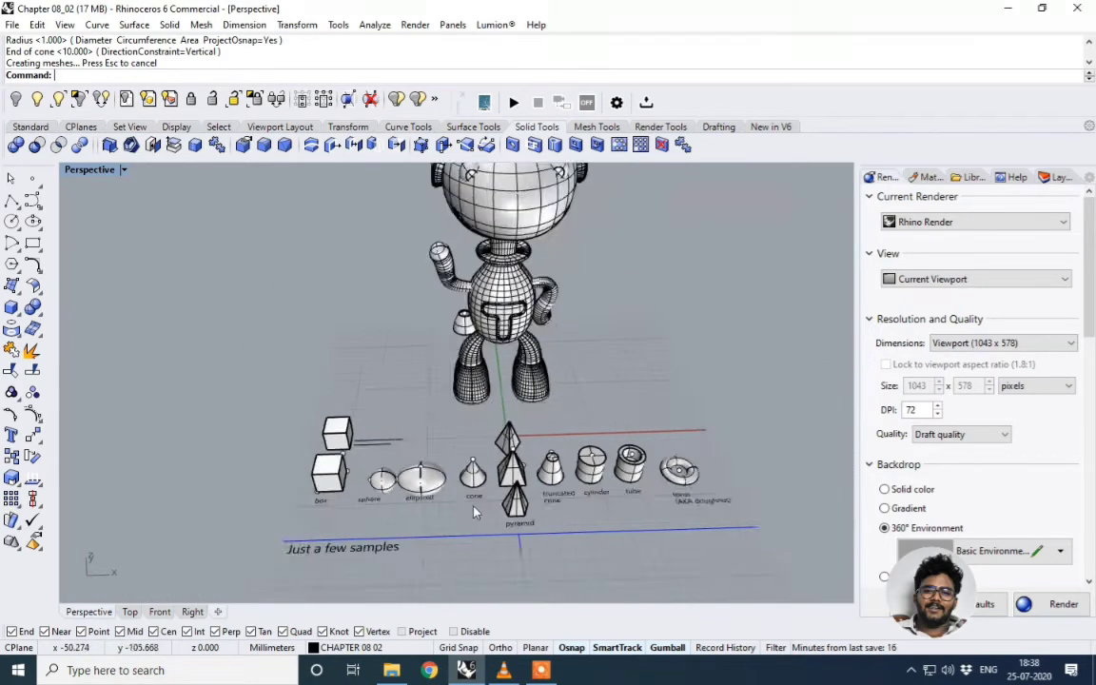
right_drag(477, 509, 500, 385)
scroll(497, 360, down, 4)
scroll(501, 290, up, 2)
scroll(502, 384, down, 4)
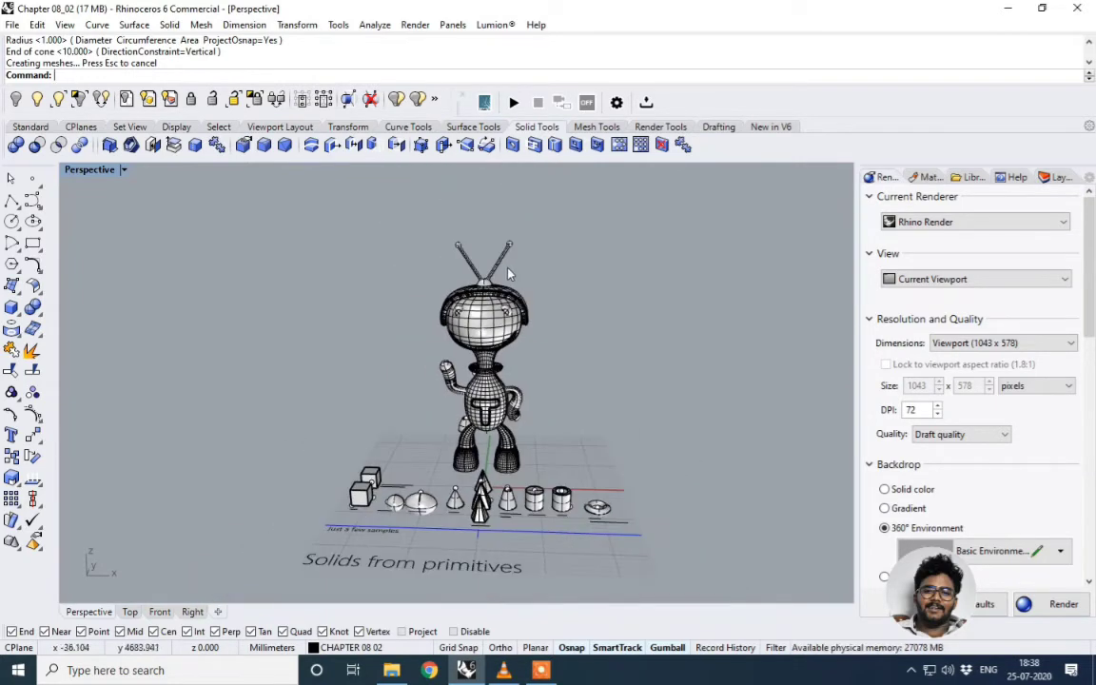
scroll(511, 271, up, 2)
scroll(503, 383, up, 2)
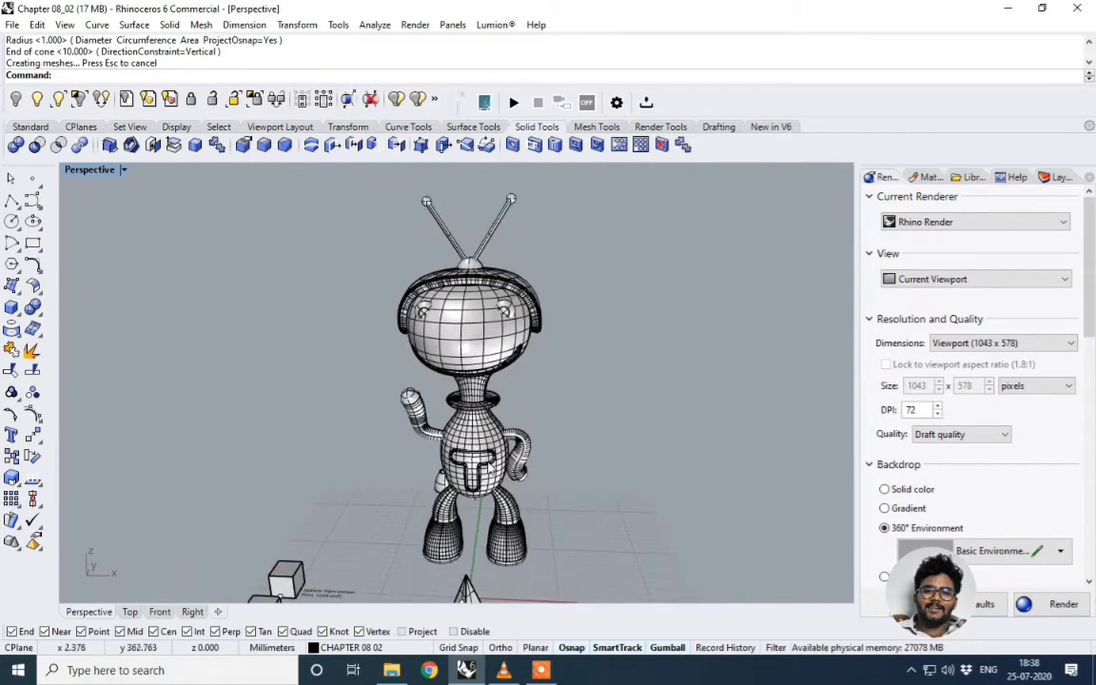
scroll(483, 463, up, 2)
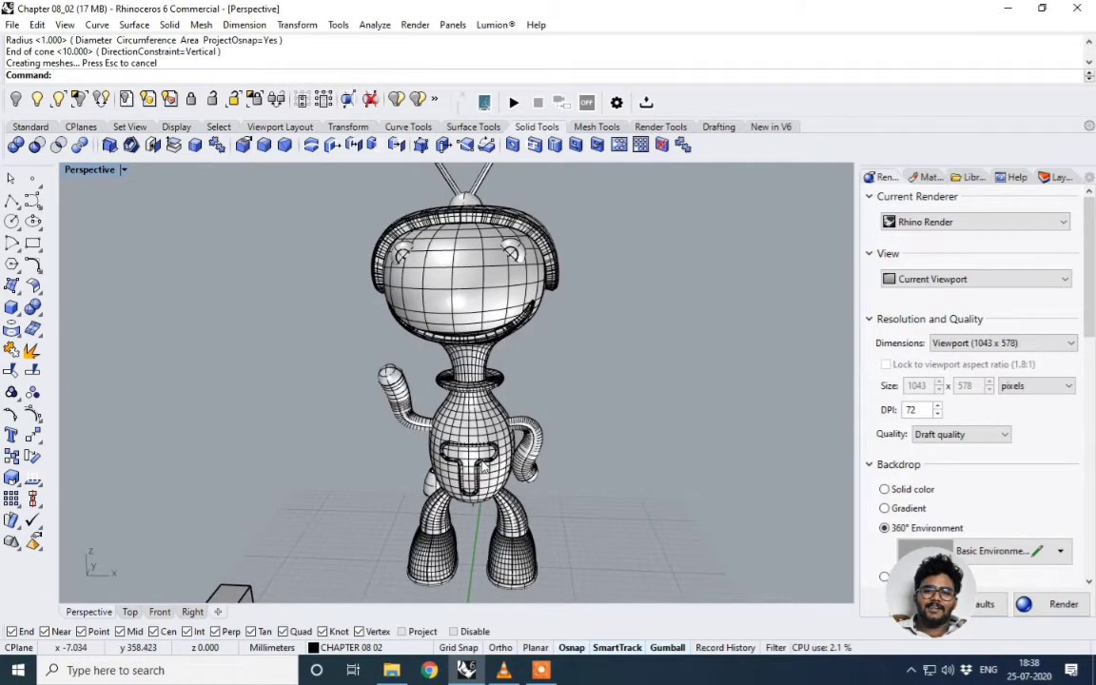
Inspect the robot character up close, from its head and antennae down to the full figure behind the sample primitives.
scroll(484, 255, up, 1)
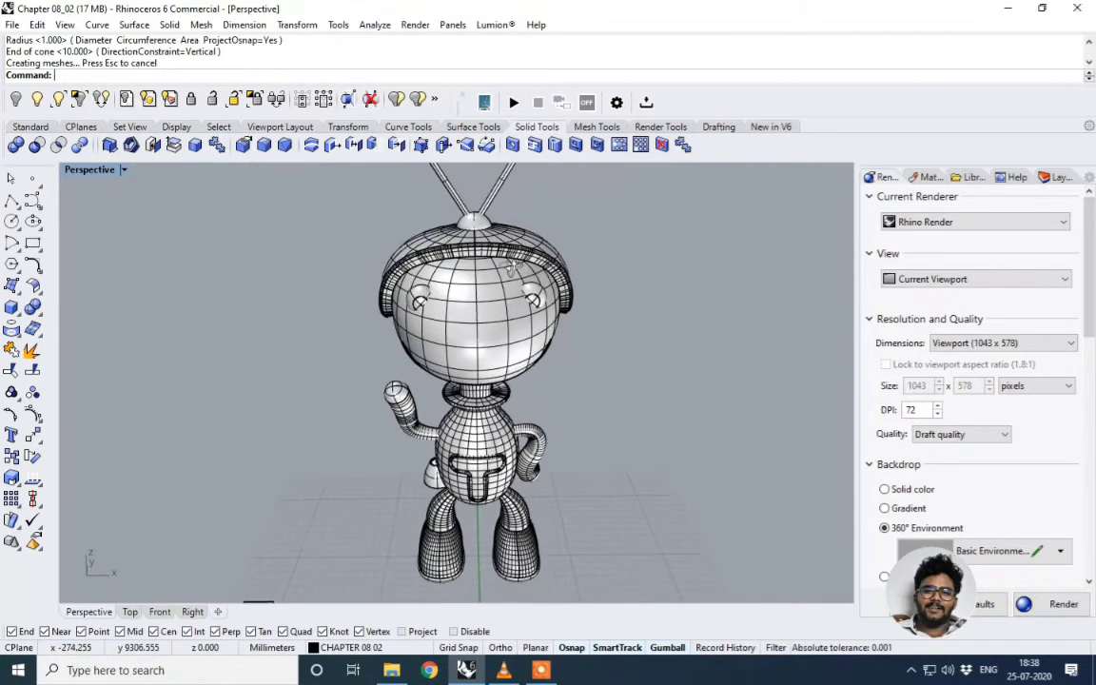
scroll(466, 242, down, 4)
scroll(458, 236, up, 6)
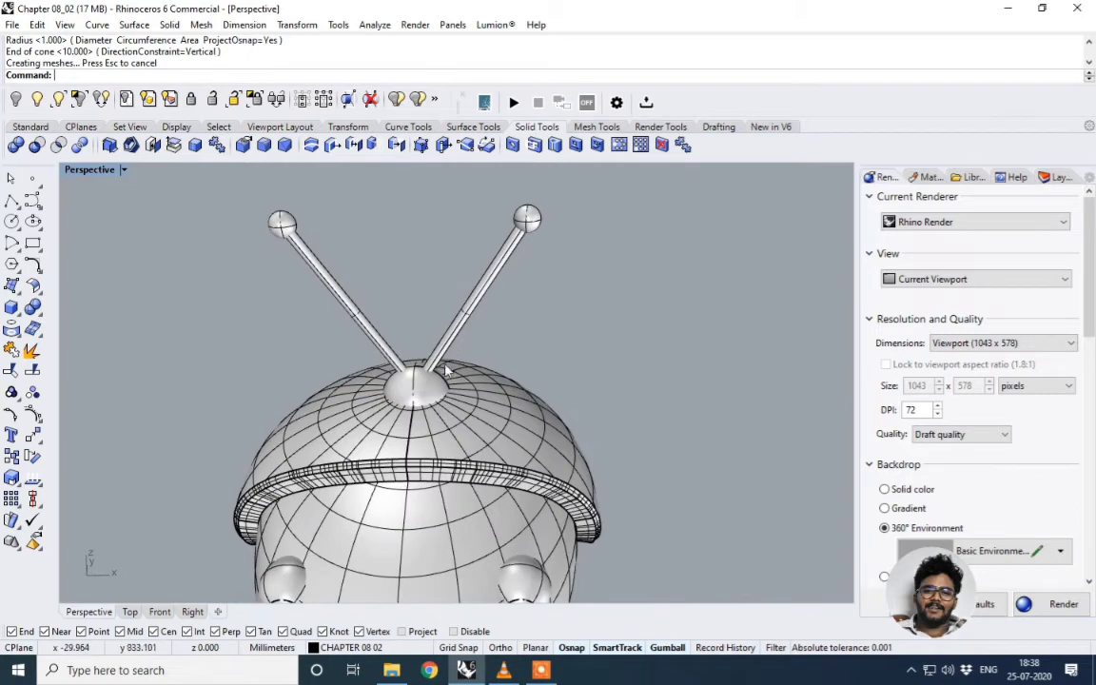
scroll(480, 288, down, 3)
right_drag(483, 431, 489, 376)
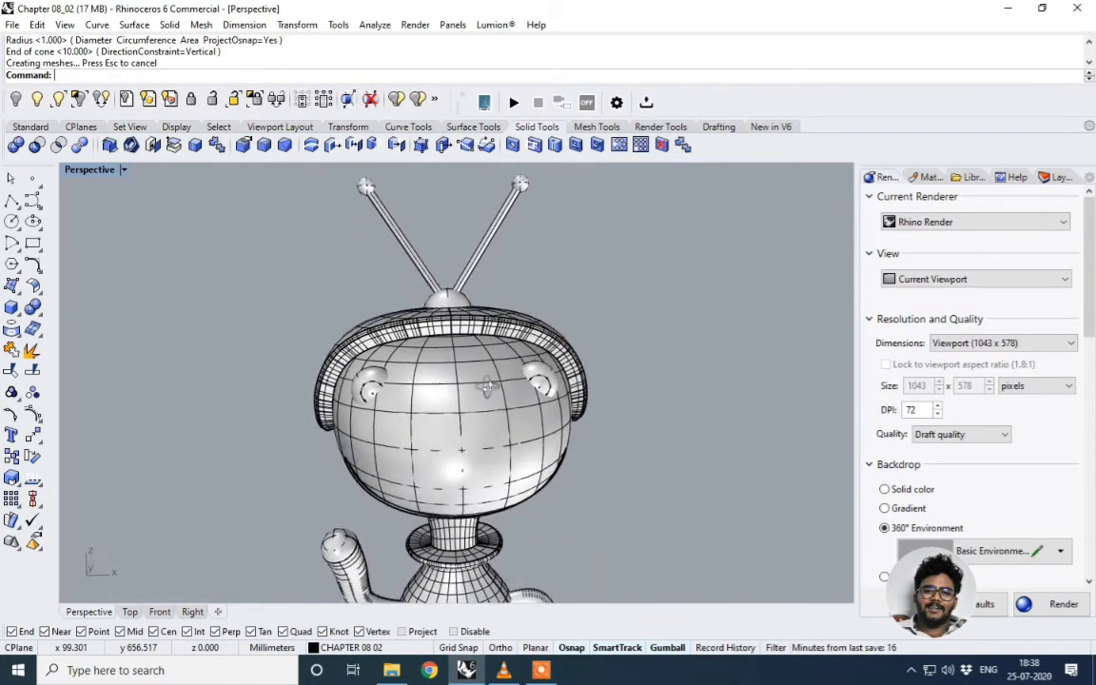
scroll(491, 367, down, 4)
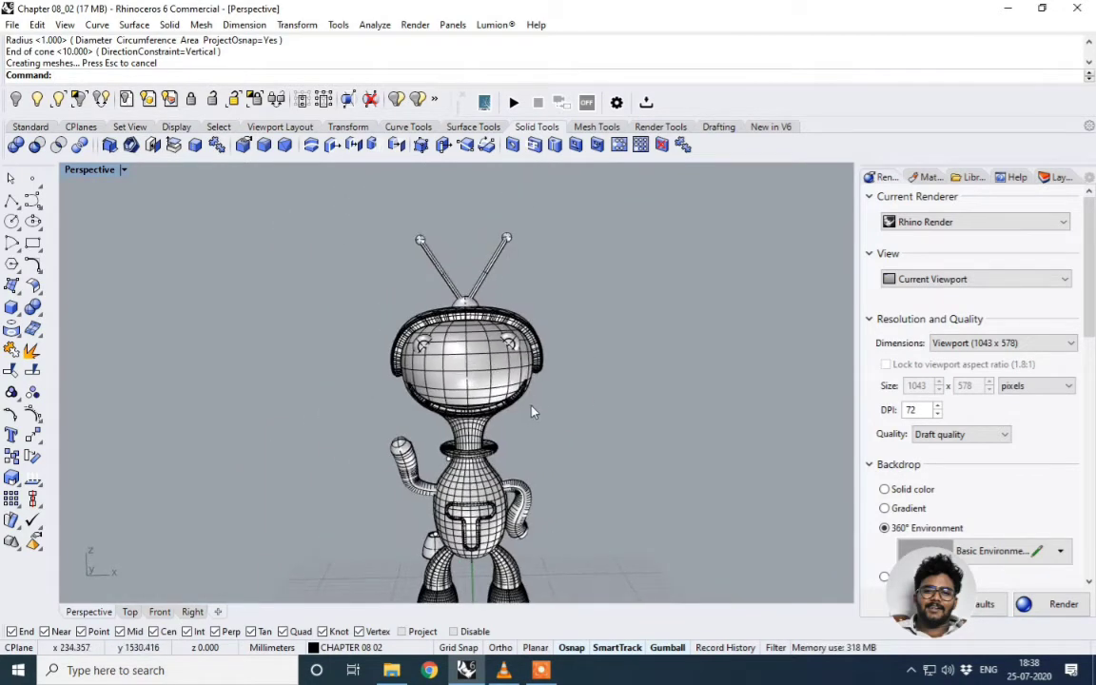
scroll(478, 365, down, 3)
scroll(525, 443, up, 1)
right_drag(525, 444, 474, 400)
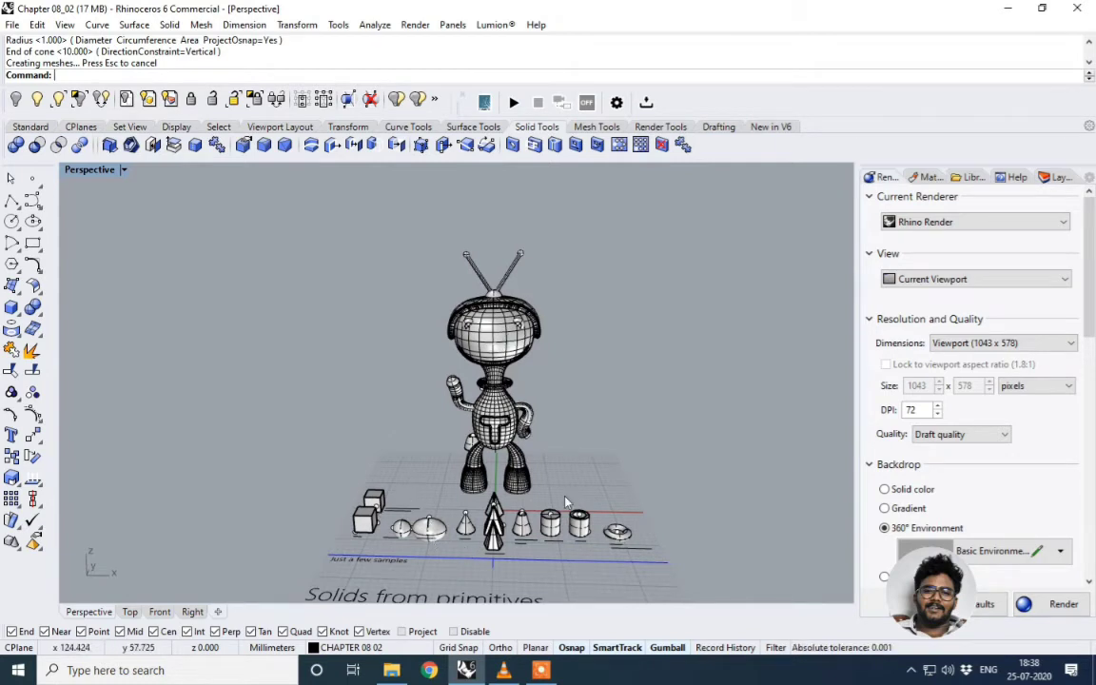
Examine the small nozzle-shaped solid and the marked points behind the robot's back up close.
right_drag(595, 445, 467, 419)
scroll(467, 418, up, 6)
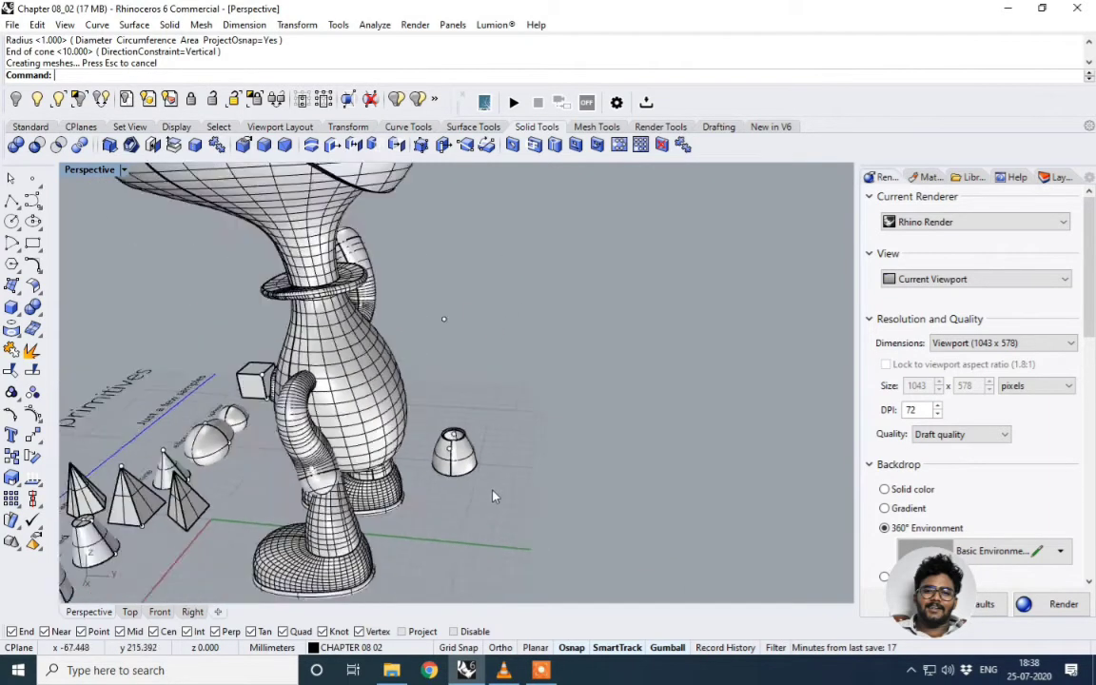
scroll(493, 496, down, 3)
right_drag(493, 496, 447, 486)
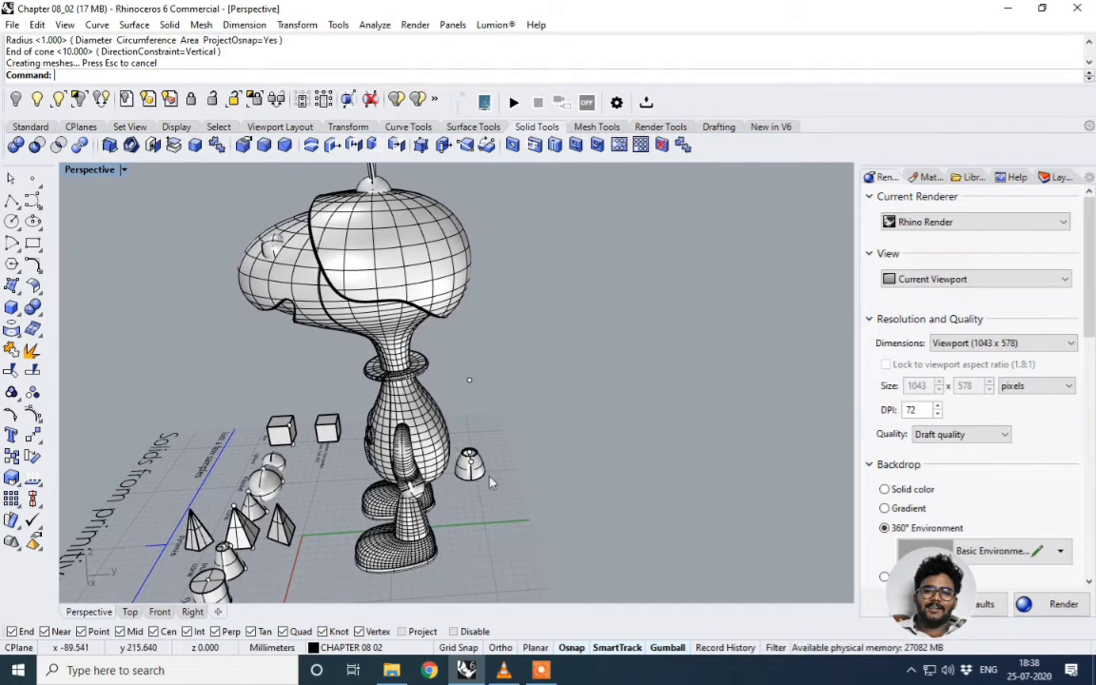
scroll(491, 483, up, 3)
scroll(502, 466, up, 3)
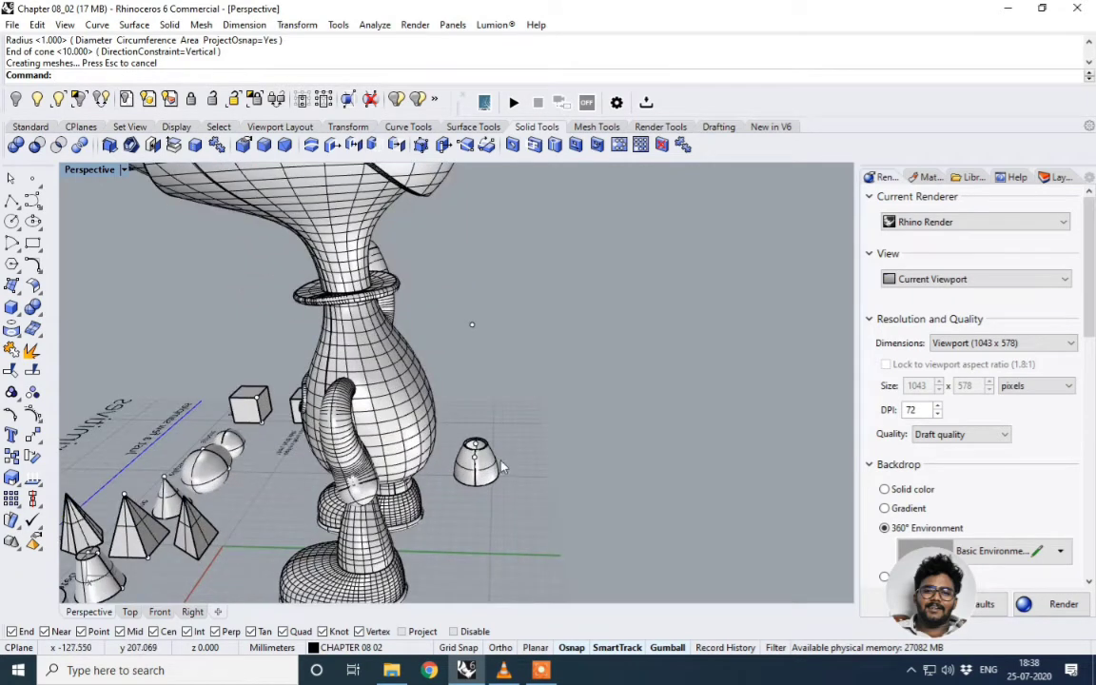
scroll(509, 452, up, 5)
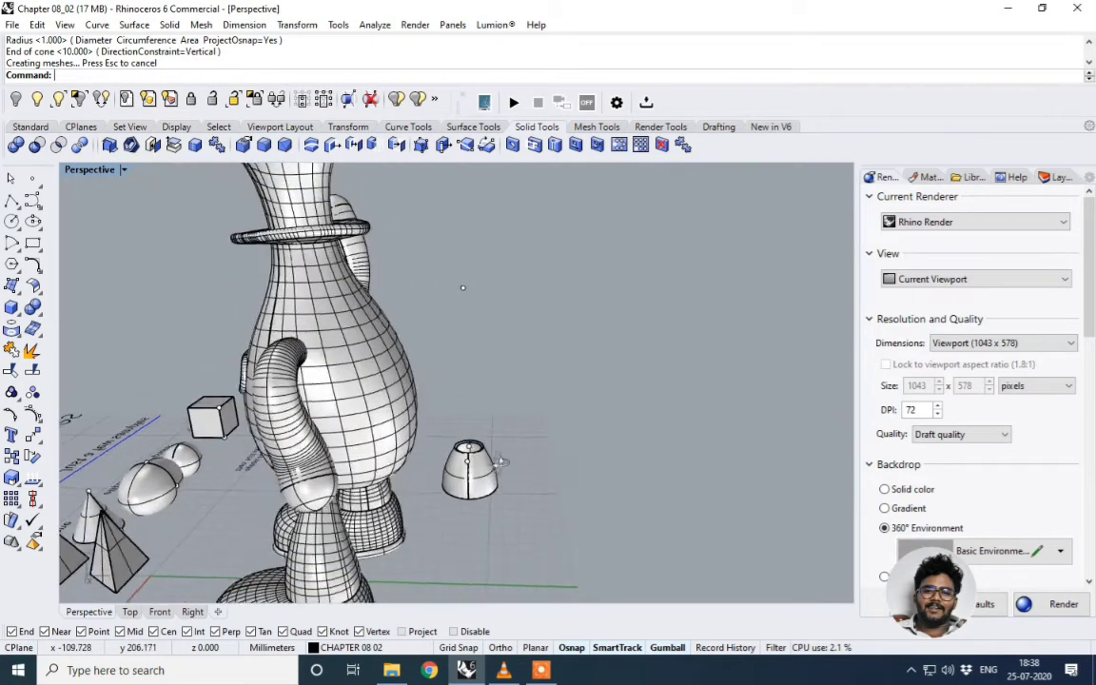
scroll(481, 476, up, 3)
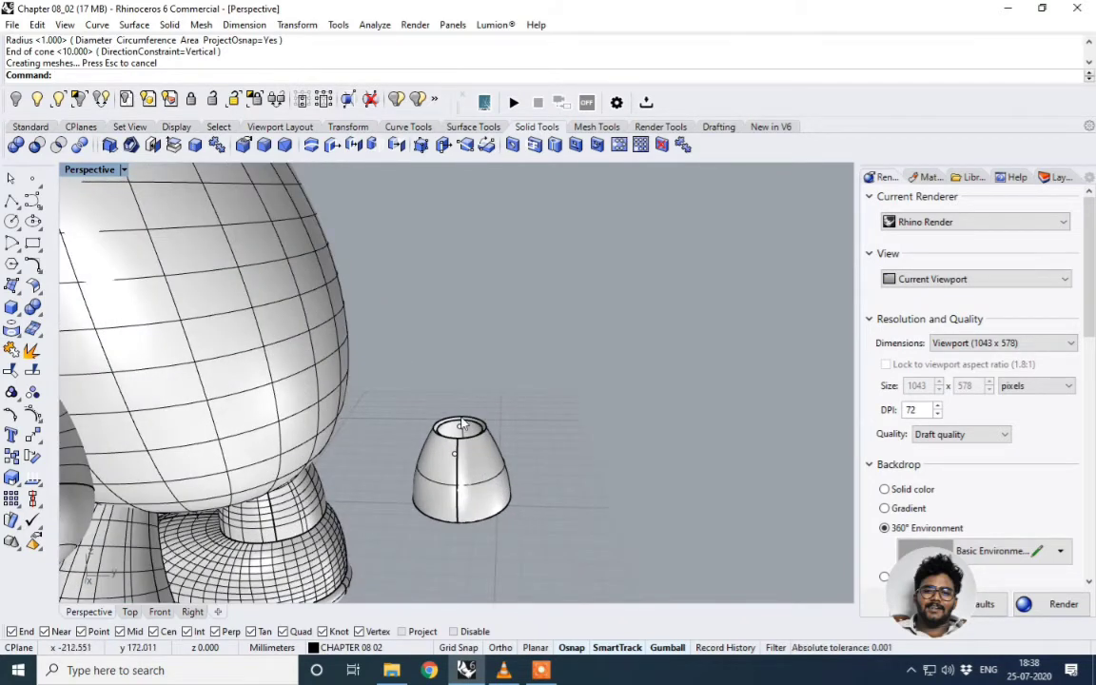
right_drag(504, 461, 481, 447)
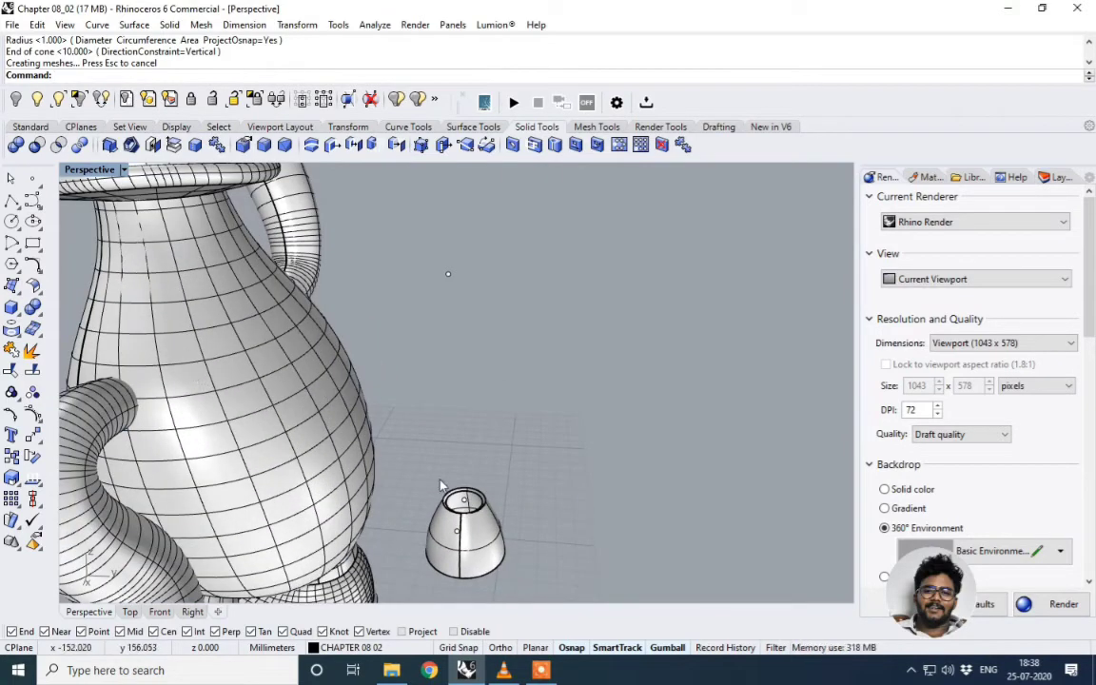
Create a vertical solid cylinder 100 mm high, snapping its base center, radius and end to the marked points at the nozzle.
text(Cylinder)
key(Return)
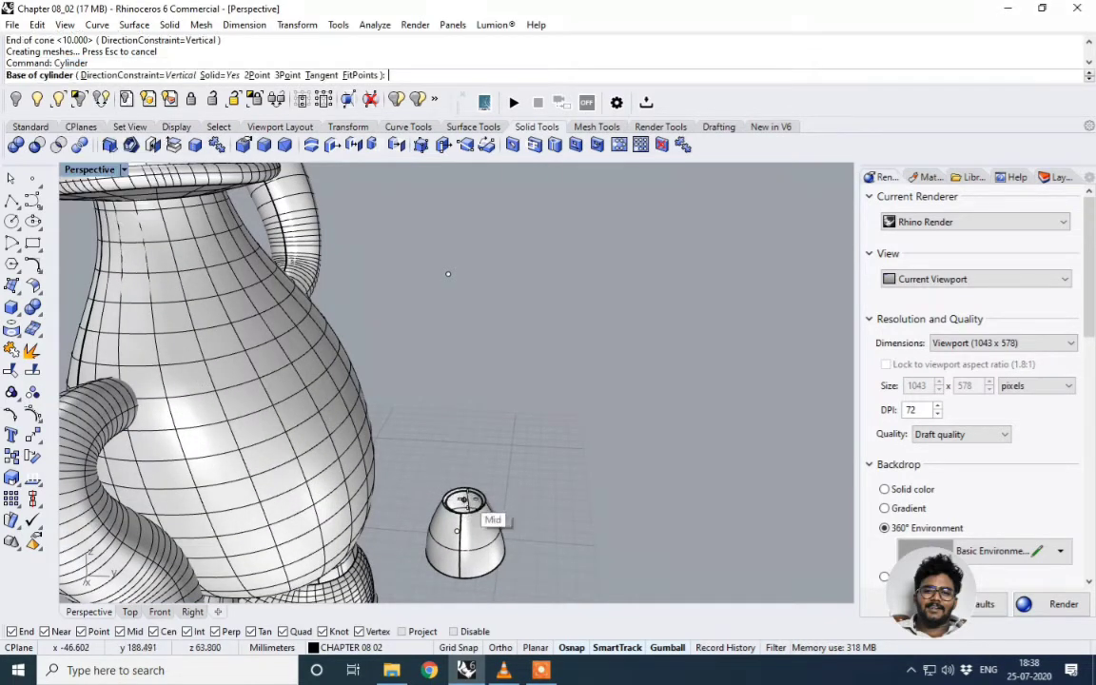
click(464, 501)
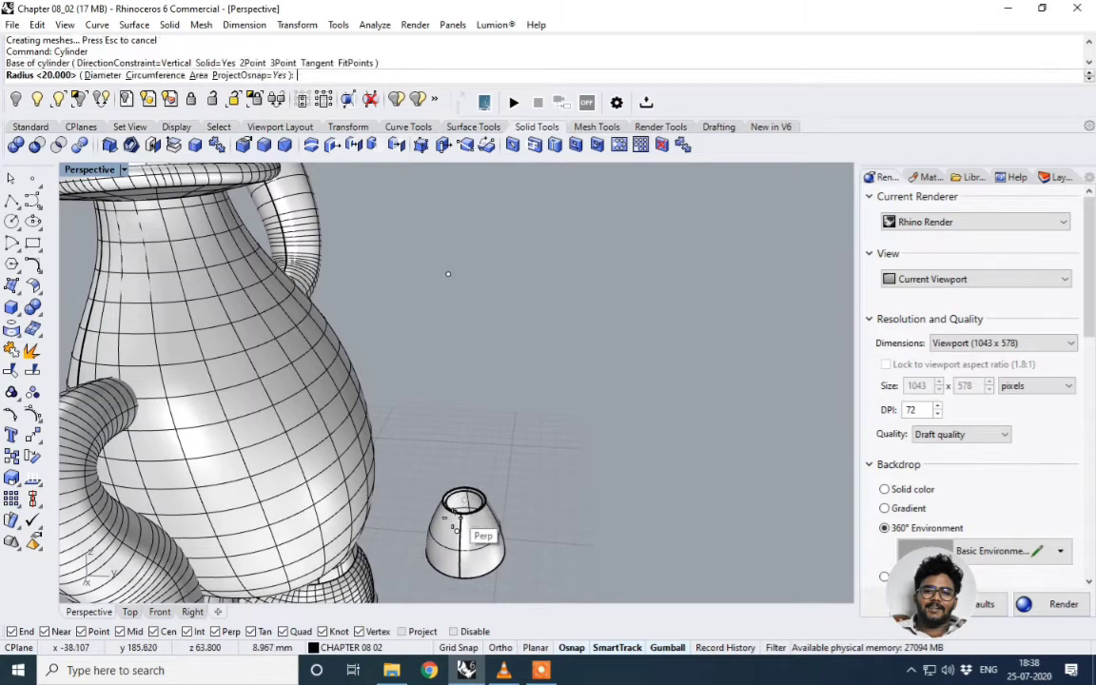
click(462, 526)
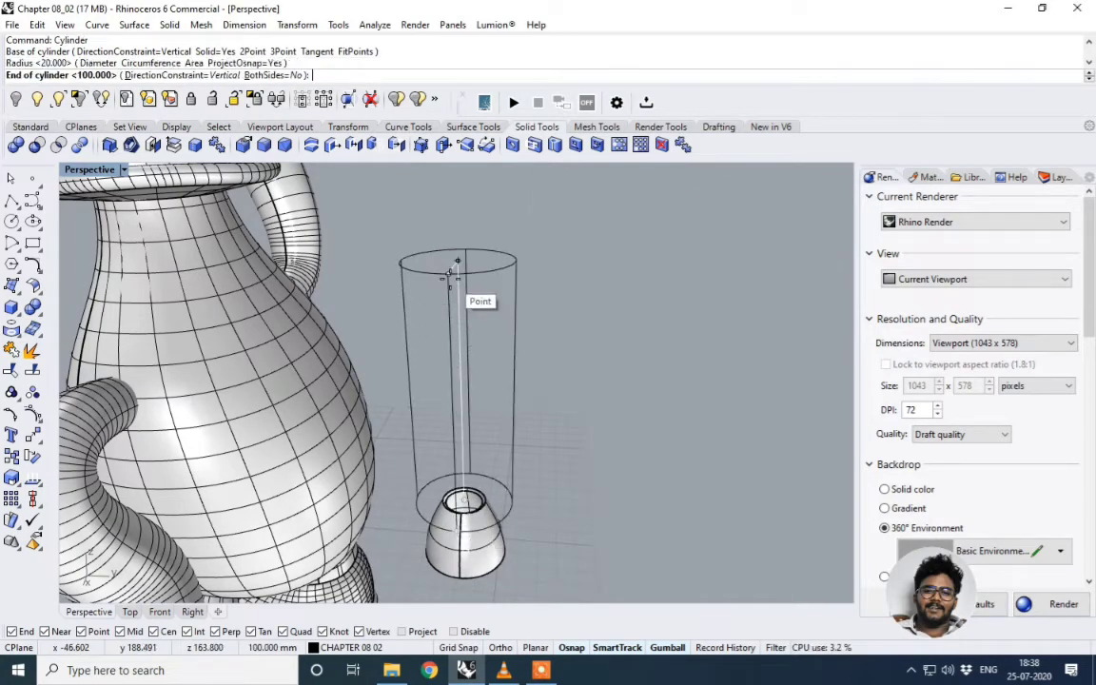
click(455, 232)
Add a sphere by diameter across the cylinder's top face, spanning opposite points of the edge to form a dome.
right_drag(455, 408, 521, 409)
scroll(570, 421, down, 5)
scroll(457, 407, up, 5)
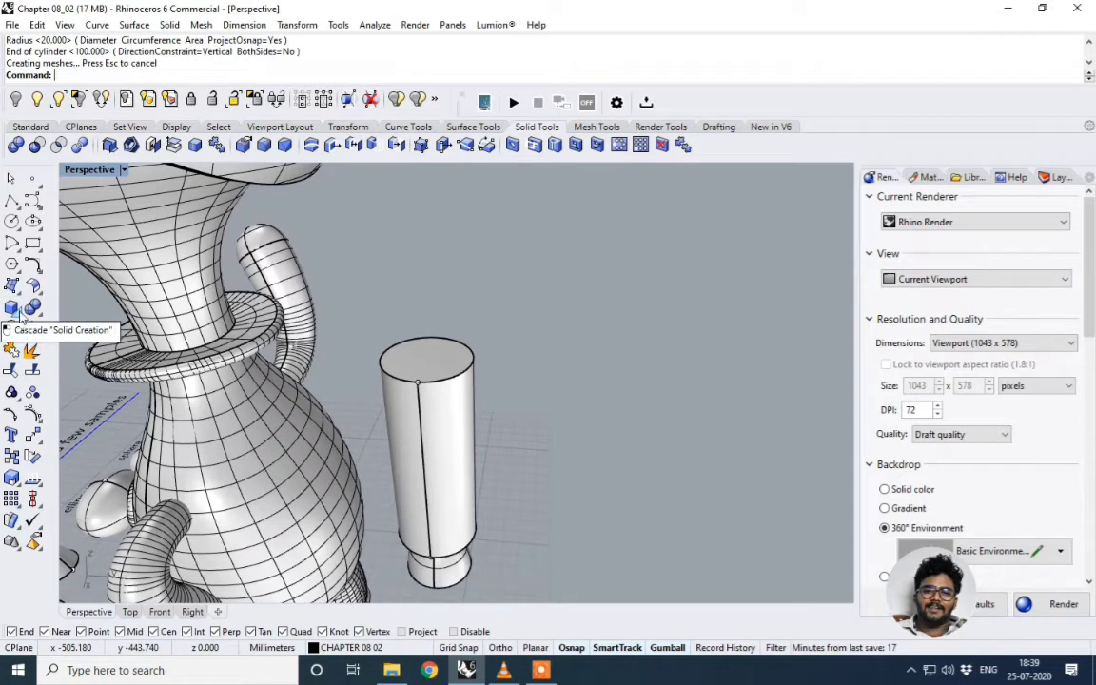
click(18, 314)
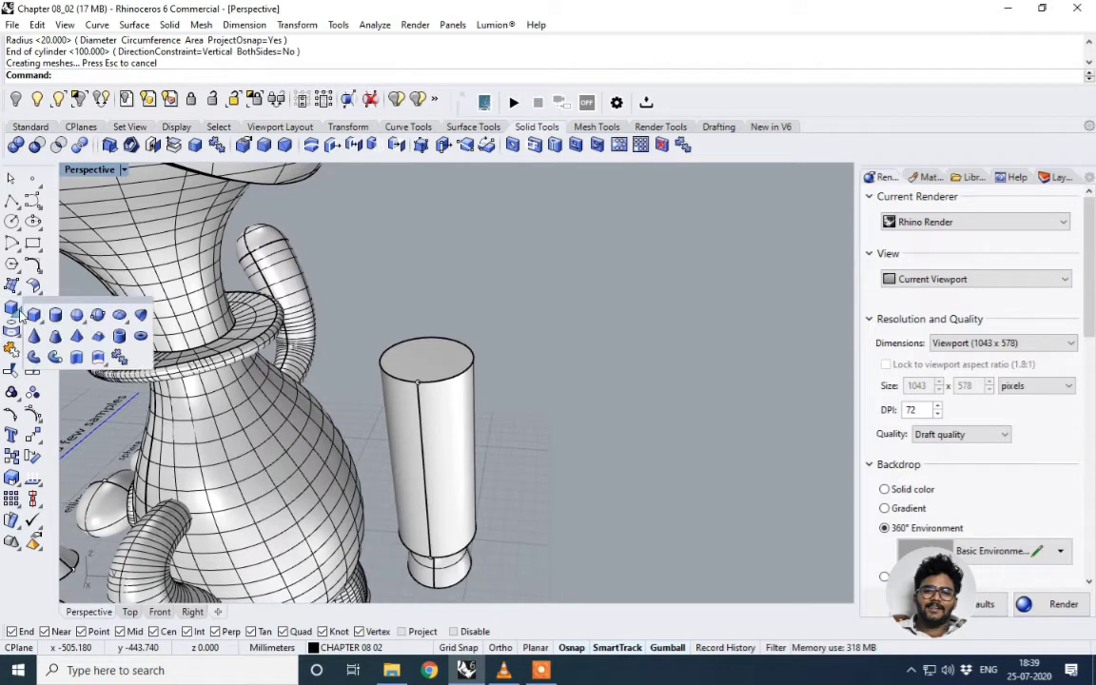
click(99, 317)
click(422, 374)
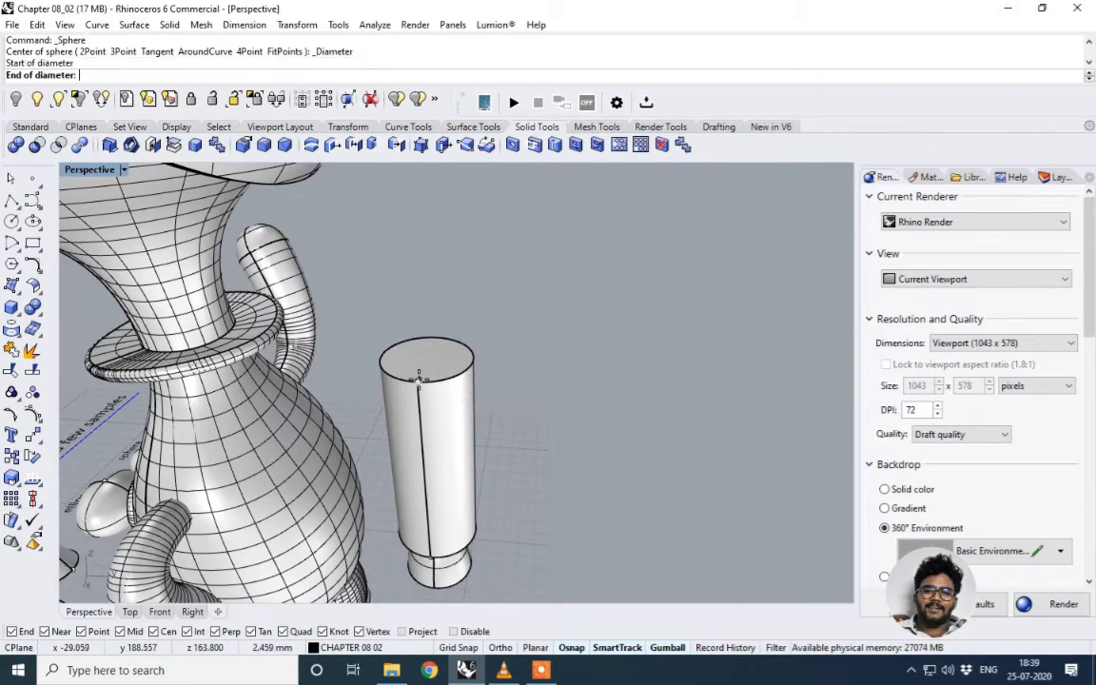
click(427, 340)
click(433, 333)
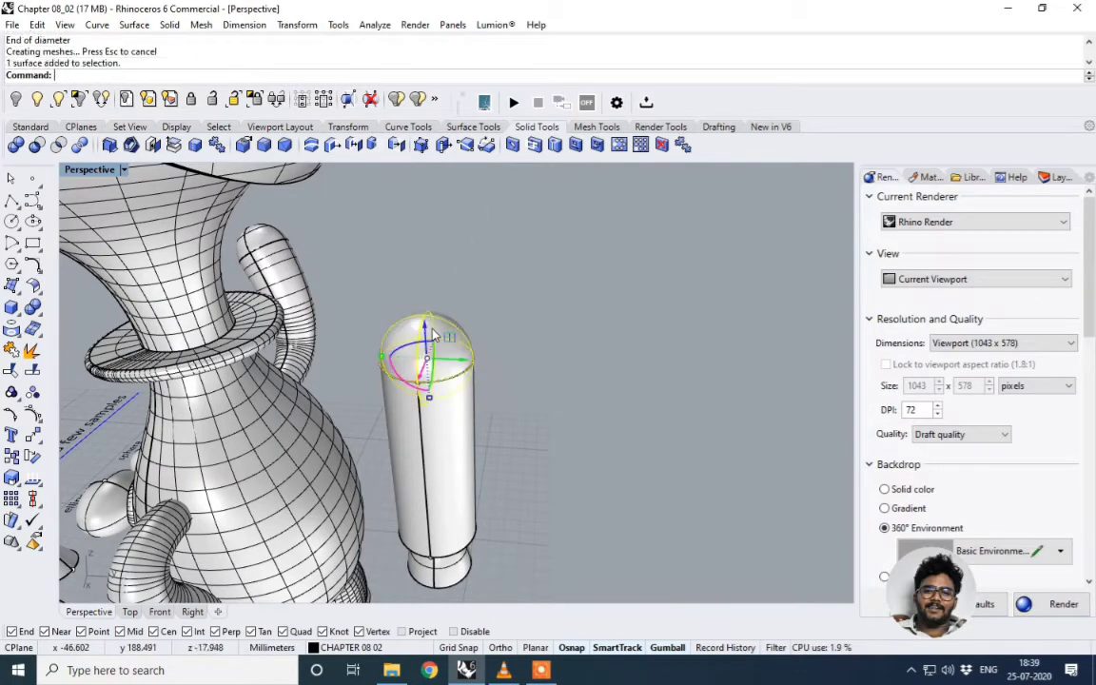
click(520, 483)
Duplicate the whole tank, with its nozzle, cylinder and dome, side by side along the x axis behind the robot.
right_drag(522, 487, 562, 396)
scroll(635, 400, down, 3)
scroll(563, 396, down, 3)
scroll(510, 449, up, 3)
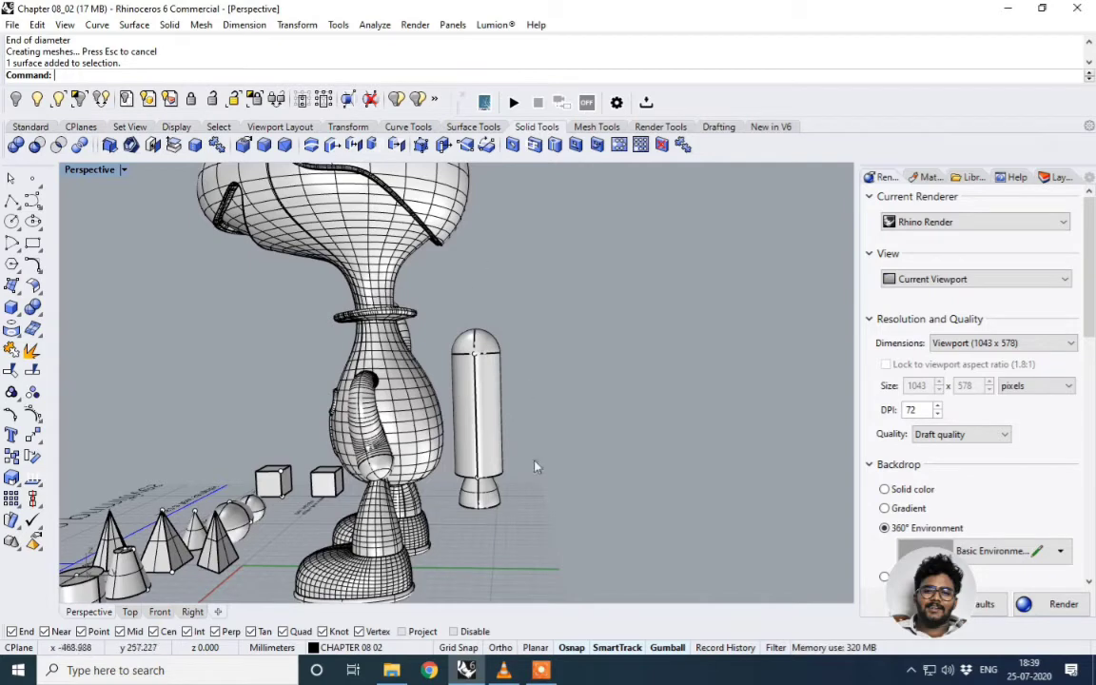
scroll(500, 345, up, 2)
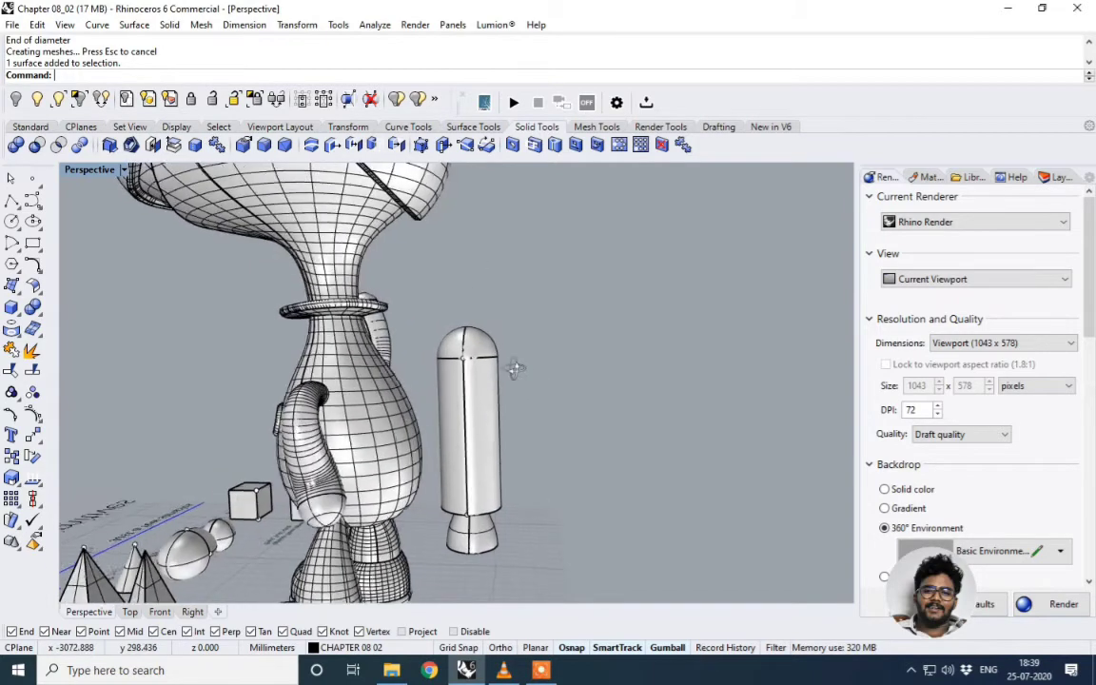
drag(430, 313, 473, 529)
right_drag(599, 448, 358, 402)
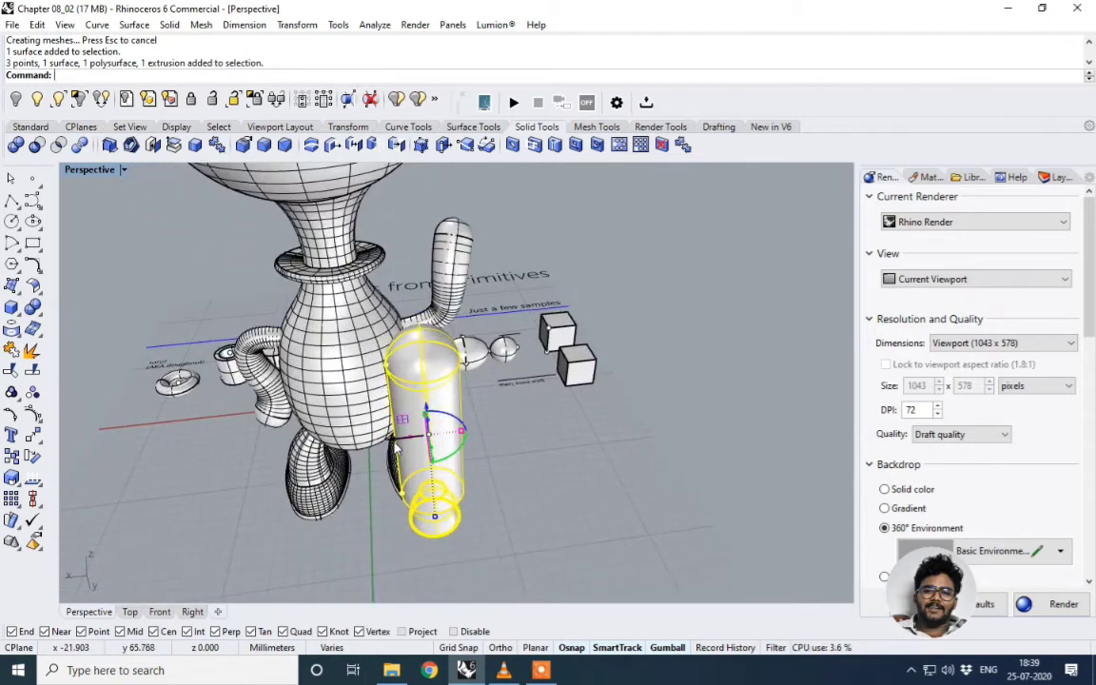
drag(402, 440, 327, 440)
key(alt)
click(468, 447)
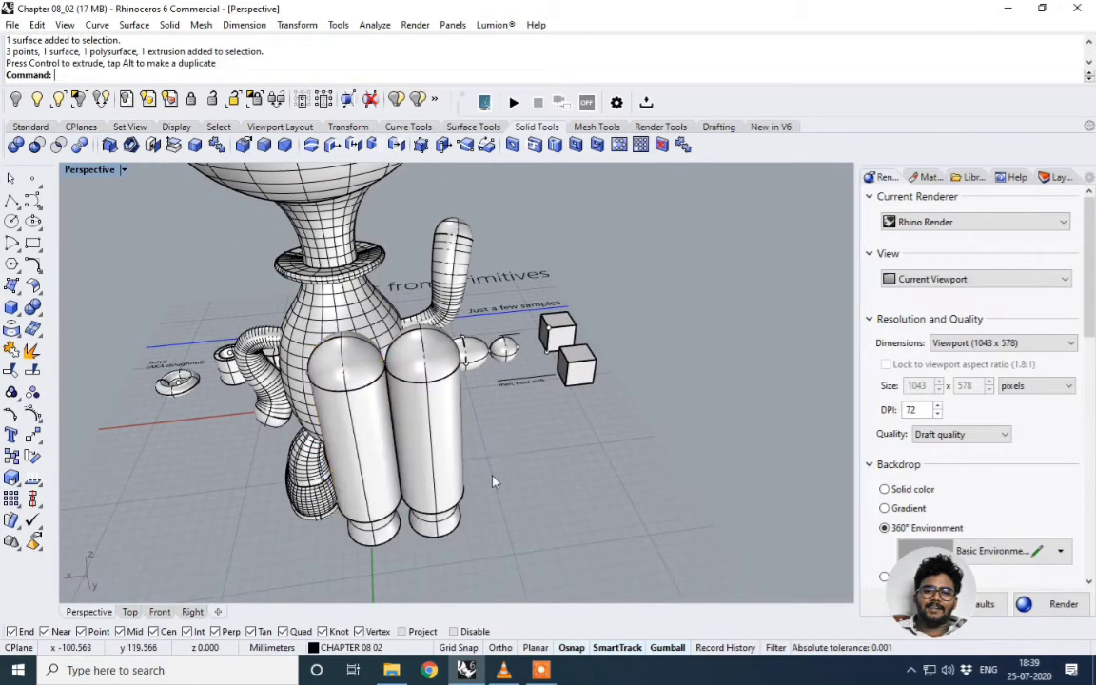
Select the cylinders, domes and nozzles of the two tanks in turn to inspect which separate solids they consist of.
right_drag(442, 427, 495, 409)
click(420, 415)
shift+click(459, 416)
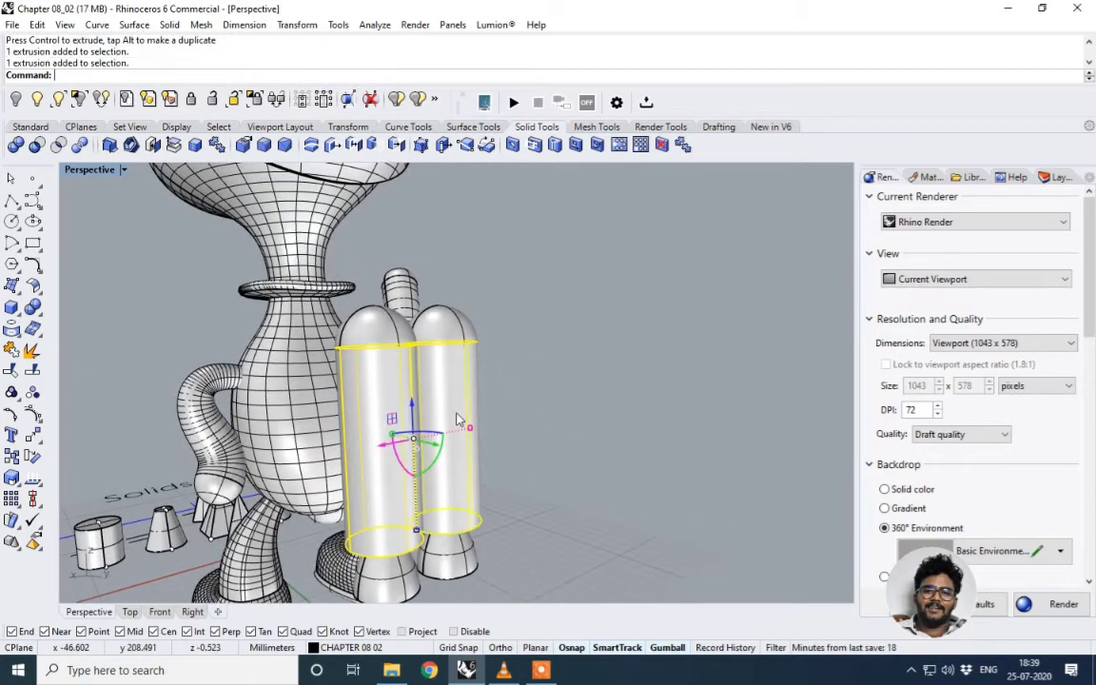
shift+click(454, 332)
shift+click(376, 332)
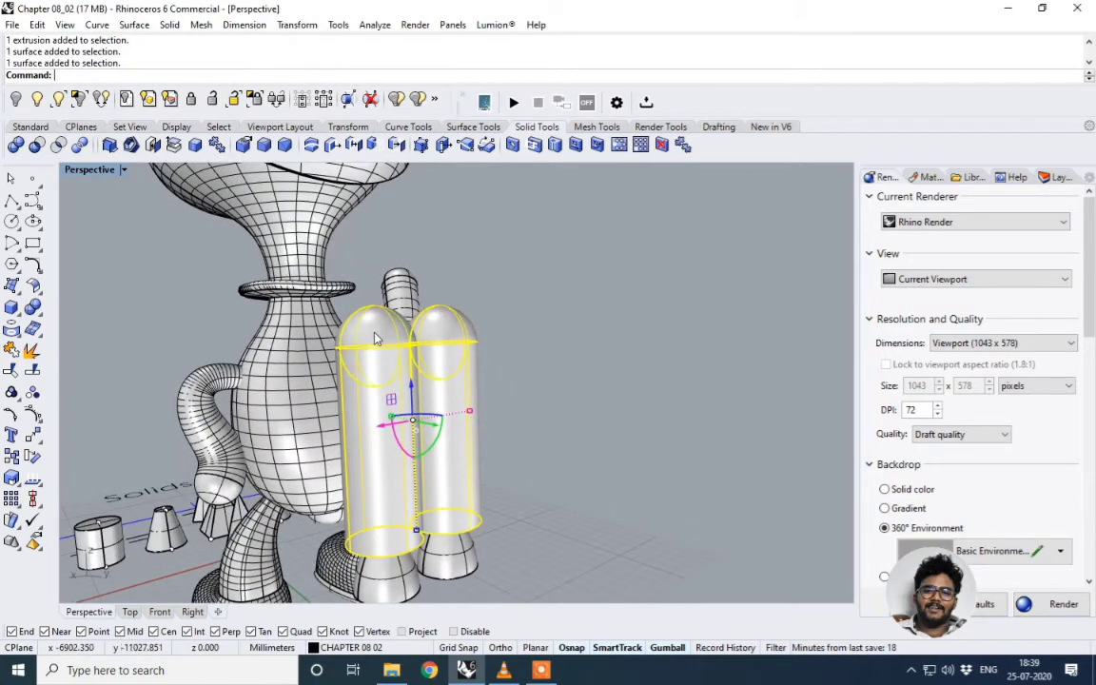
click(464, 558)
click(466, 447)
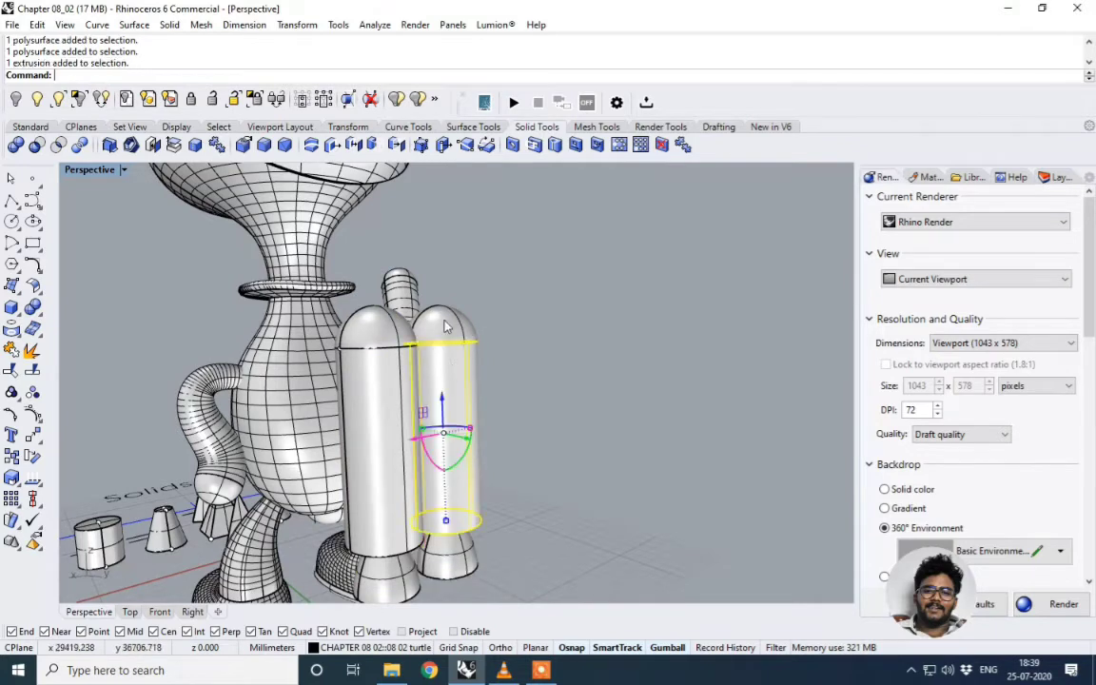
click(449, 337)
right_drag(457, 352, 548, 401)
scroll(547, 397, down, 2)
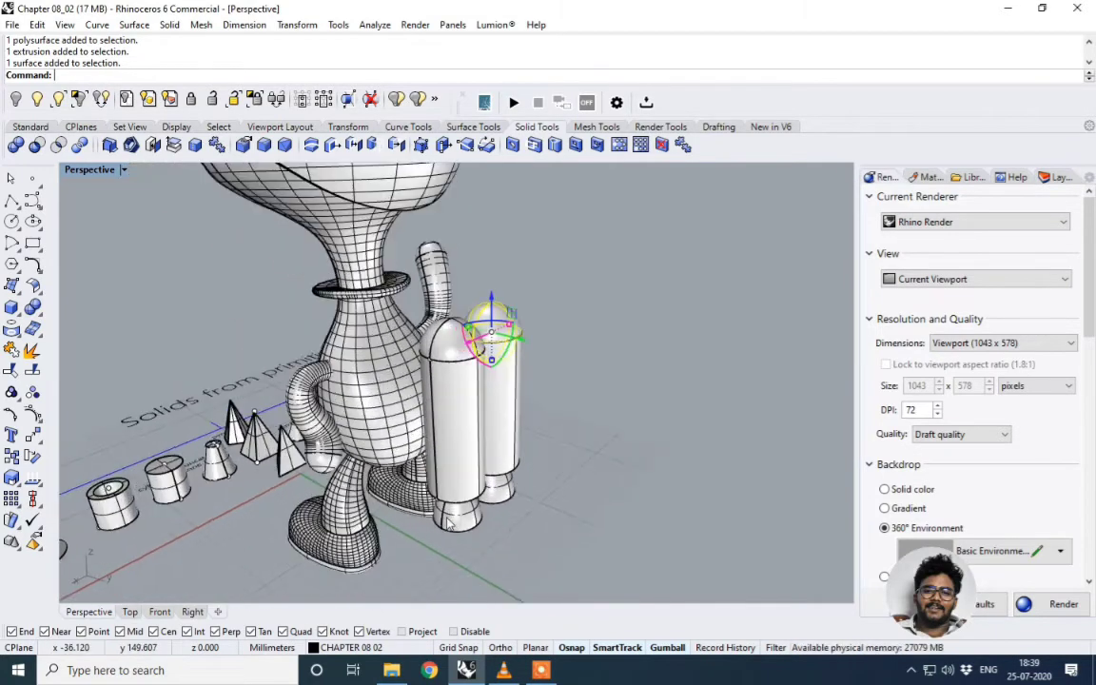
Delete the duplicated tank's nozzle, cylinder and dome sphere.
click(449, 517)
shift+click(458, 435)
shift+click(455, 325)
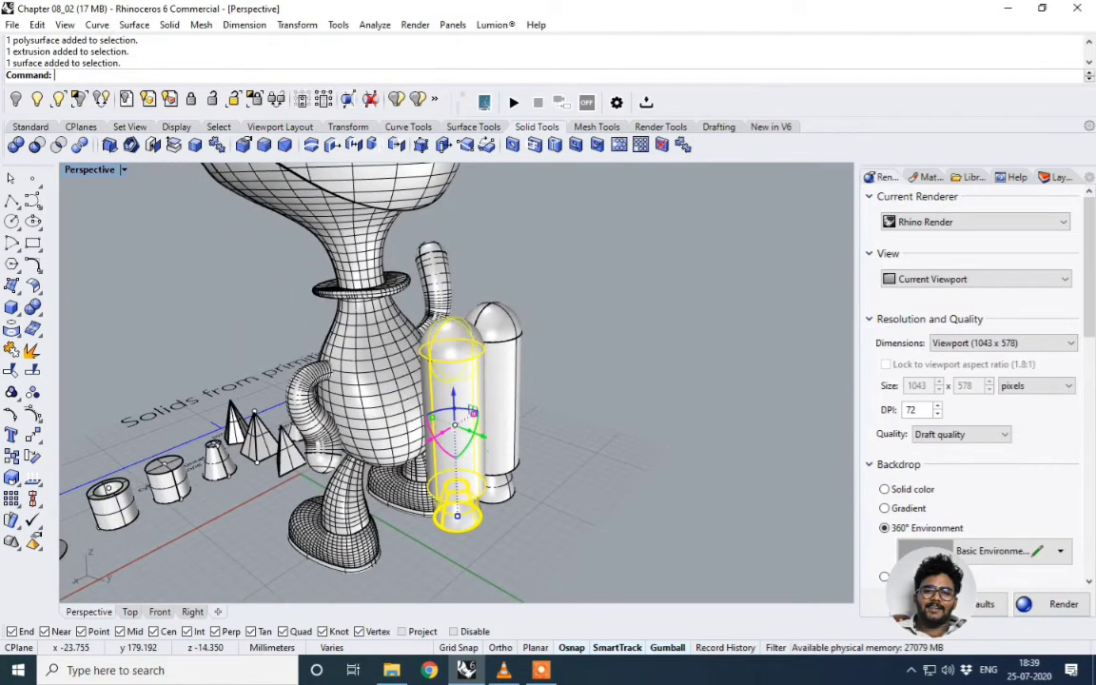
key(Delete)
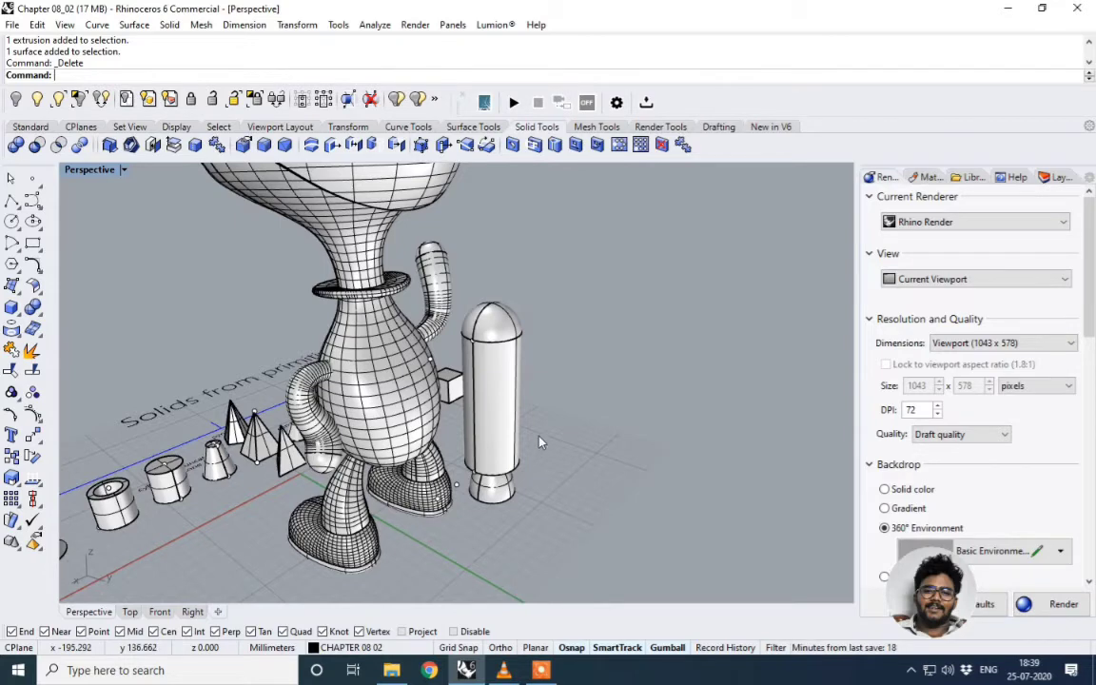
Merge the remaining tank's cylinder and dome sphere into one solid with a Boolean Union.
scroll(489, 397, up, 3)
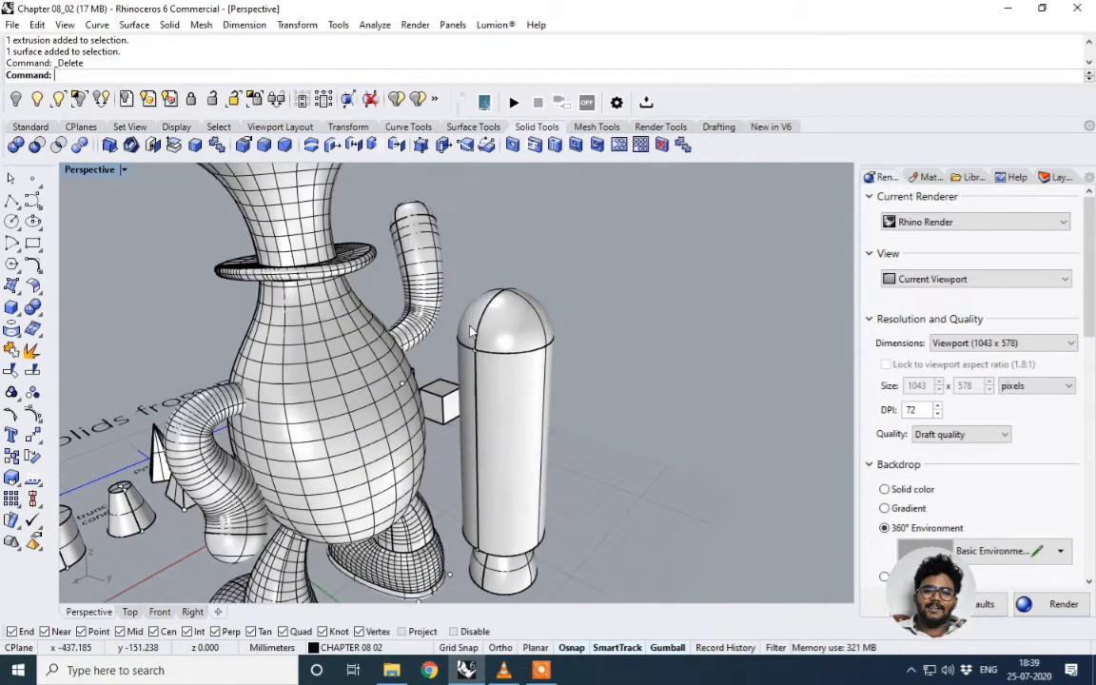
scroll(489, 398, down, 5)
scroll(511, 423, up, 2)
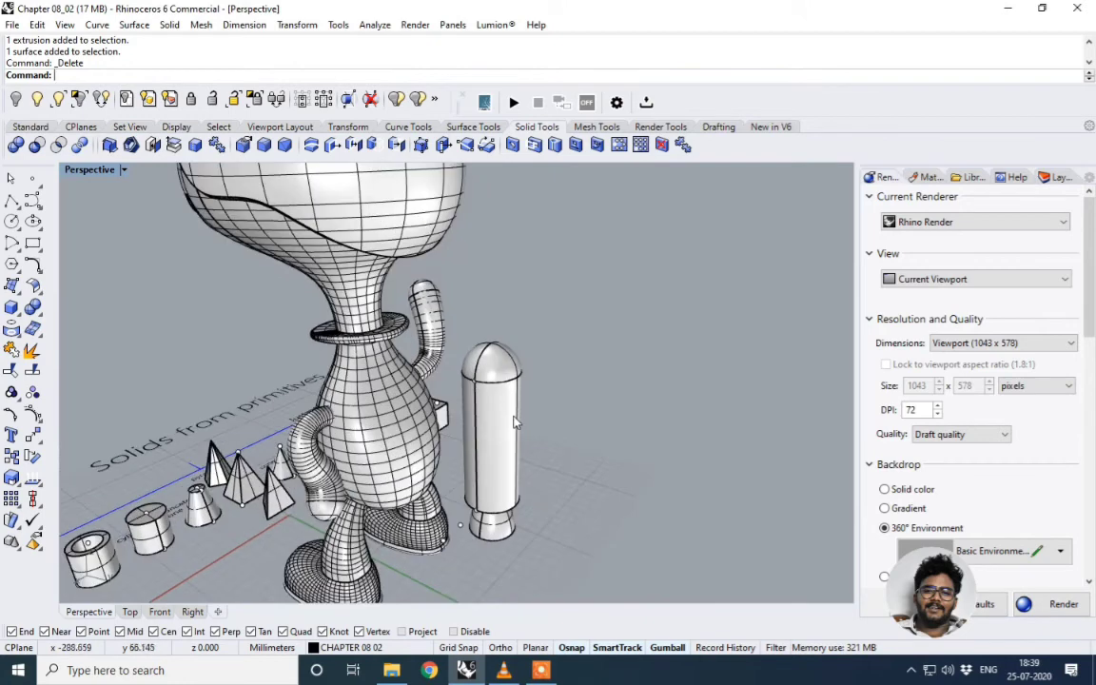
click(510, 423)
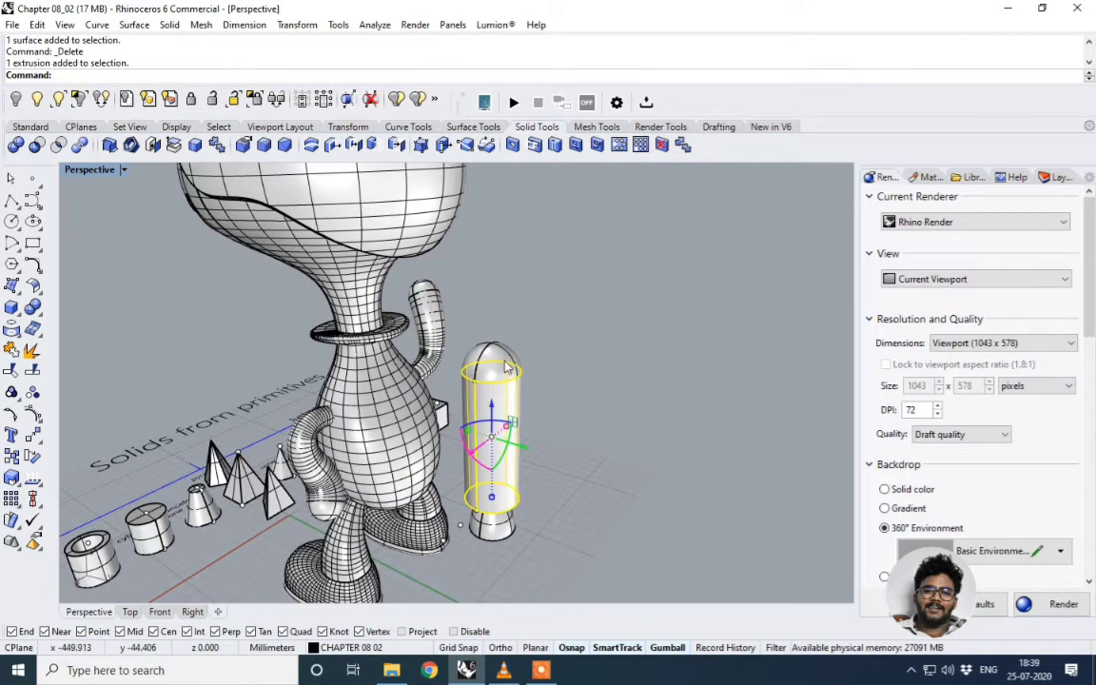
click(16, 145)
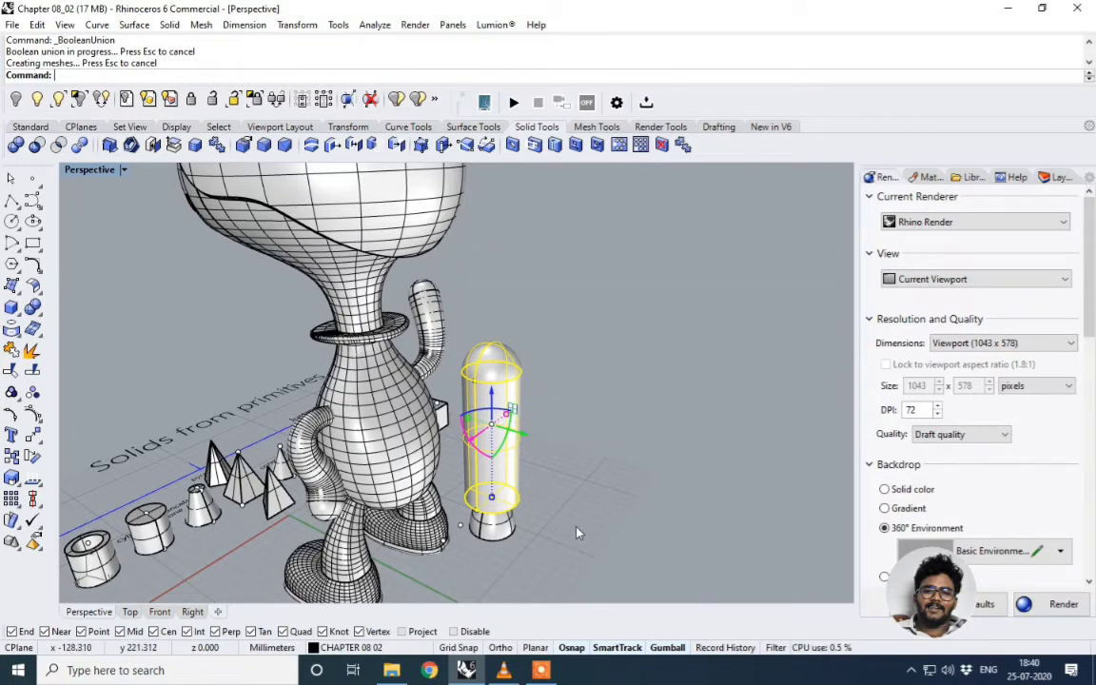
click(539, 479)
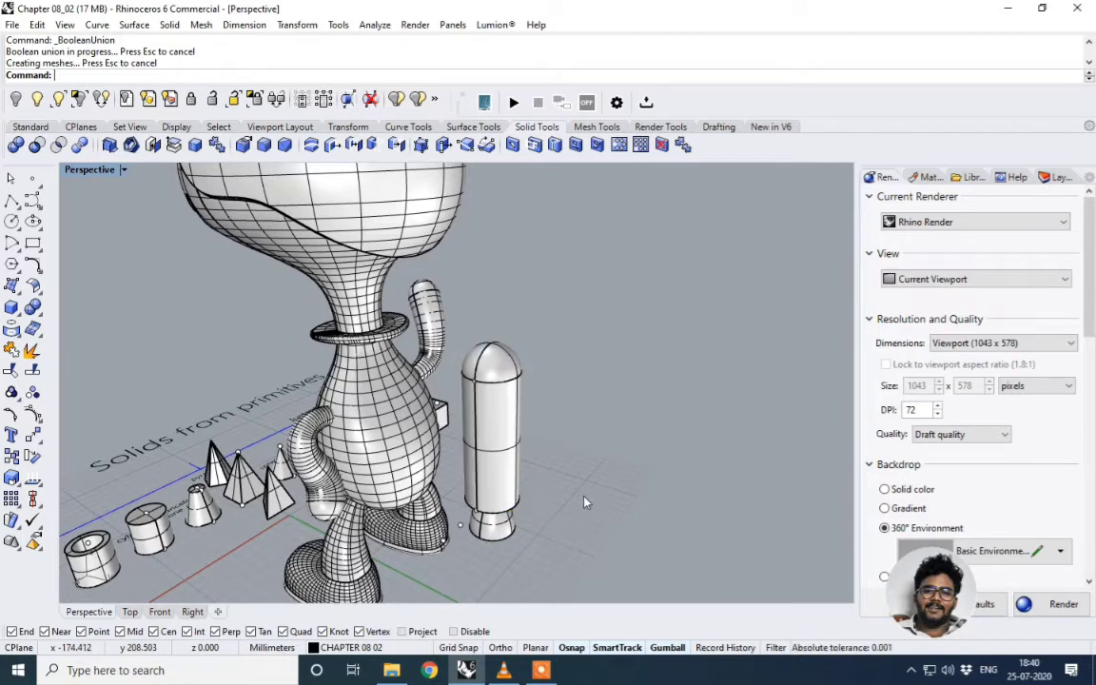
Merge the tank's body and the nozzle beneath it into one solid with a Boolean Union.
click(492, 419)
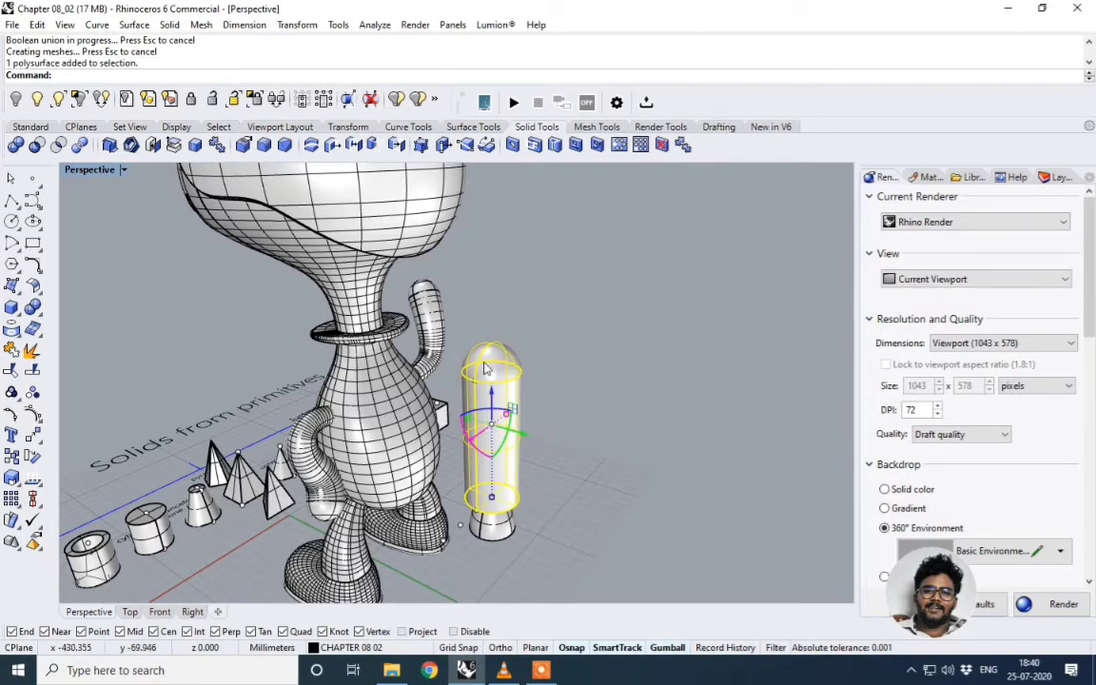
scroll(504, 490, up, 1)
click(505, 538)
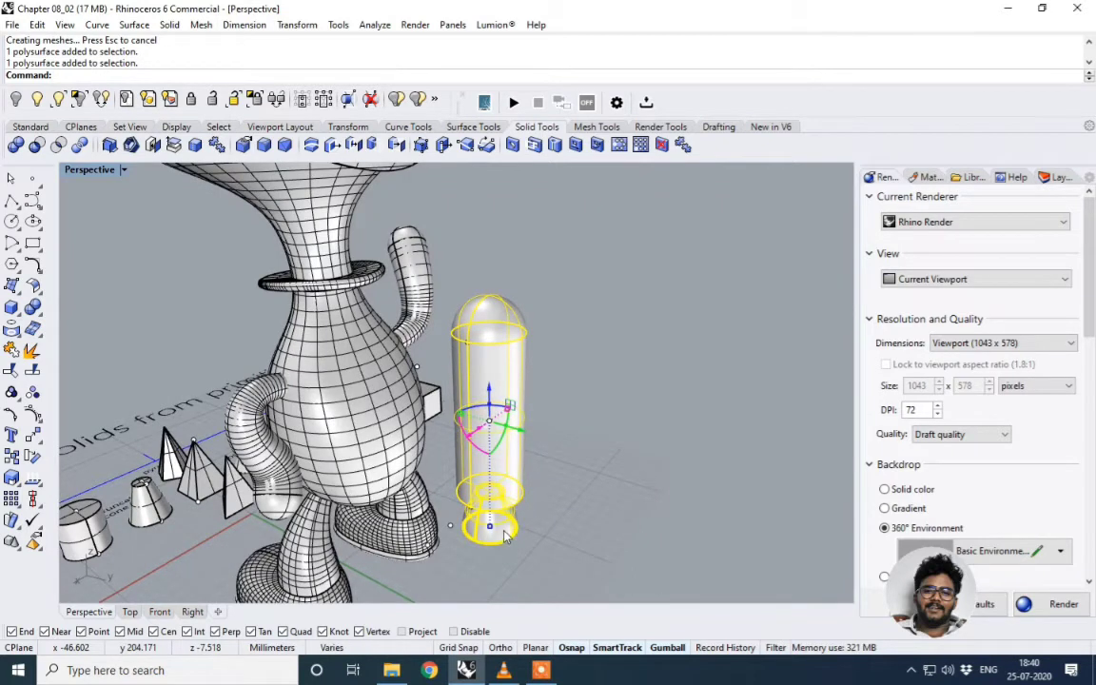
click(16, 144)
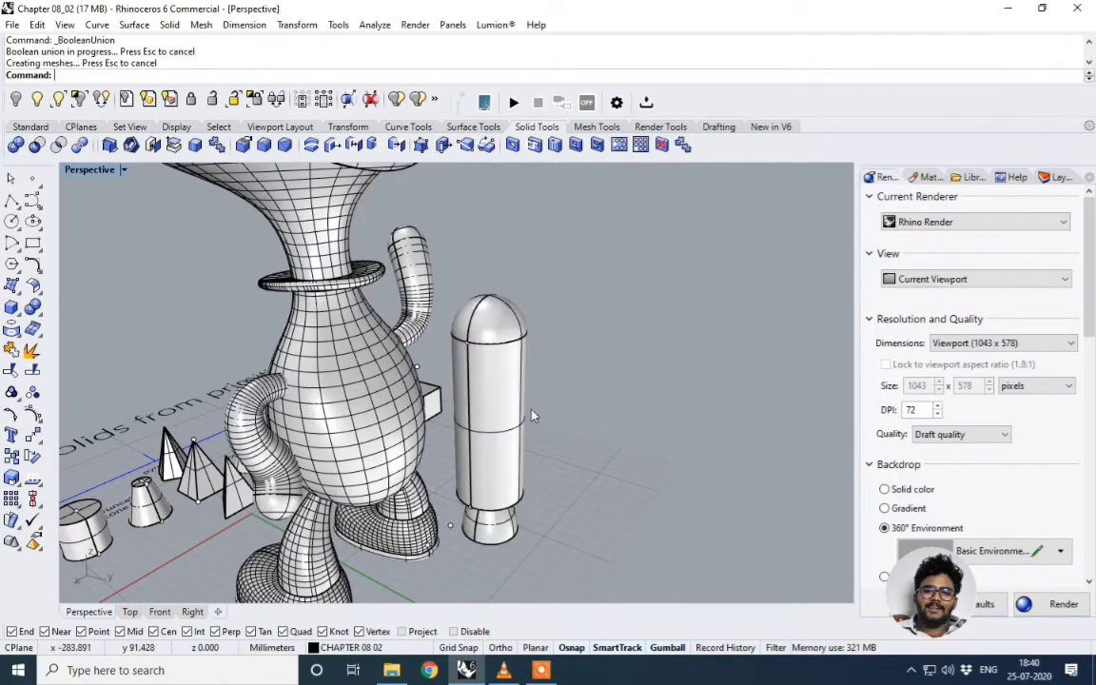
Duplicate the merged rocket tank along the x axis so two tanks stand side by side behind the robot.
click(478, 369)
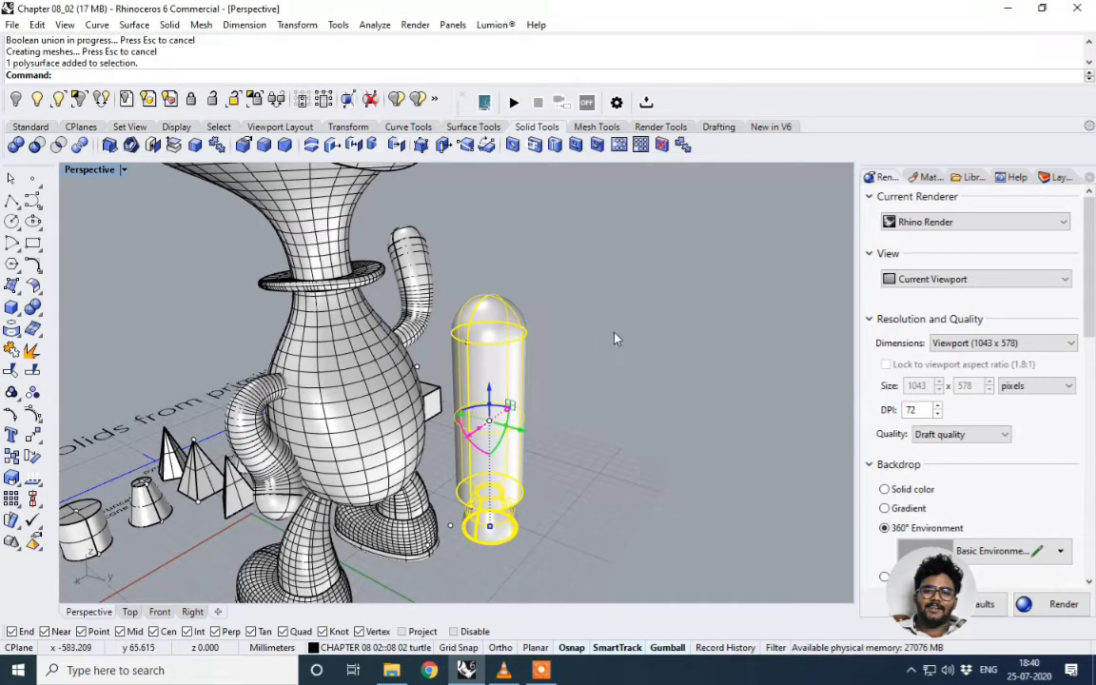
scroll(587, 386, down, 1)
key(Left)
key(Left)
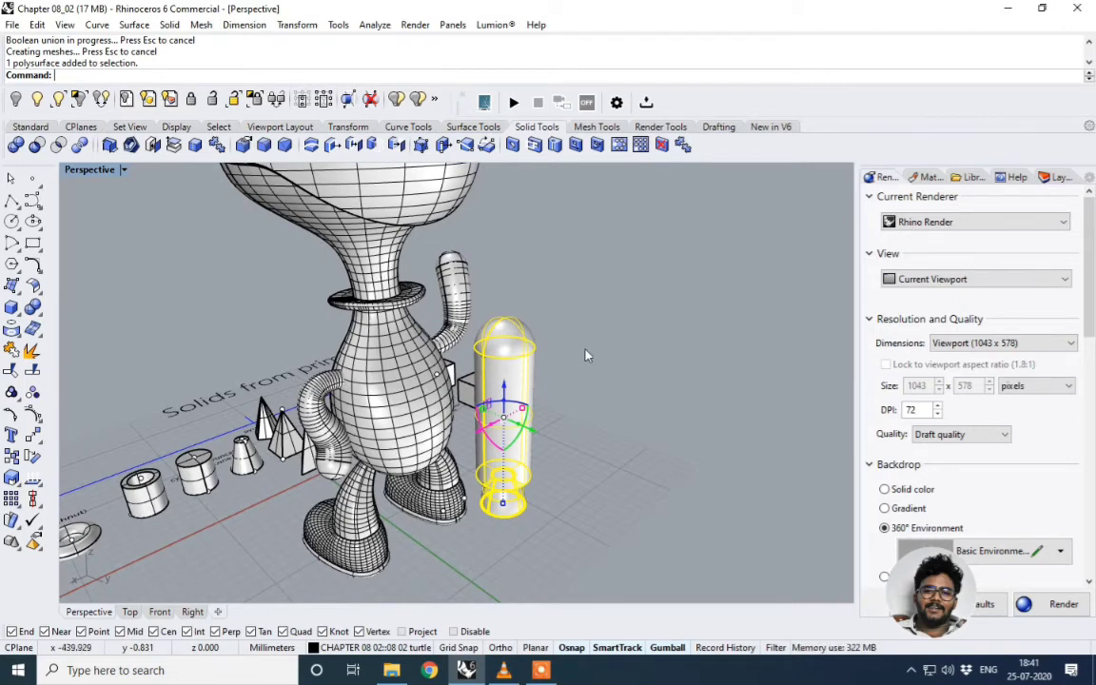
right_drag(528, 314, 506, 372)
right_drag(433, 407, 484, 435)
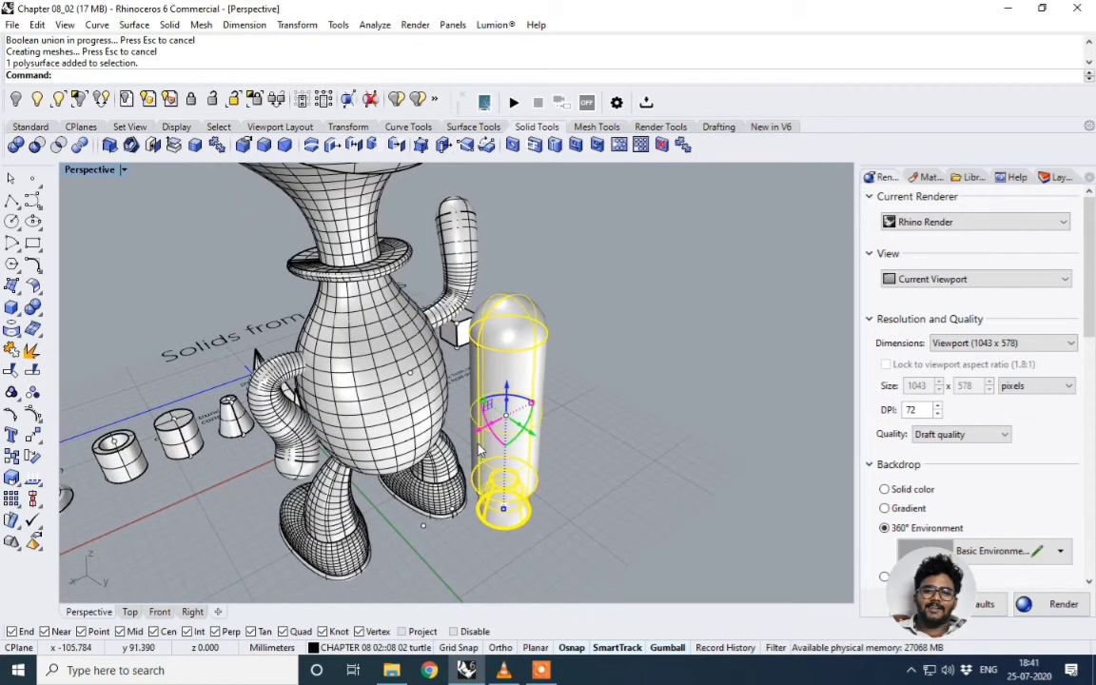
drag(484, 438, 422, 449)
key(alt)
Try to merge the two rocket tanks behind the robot into one solid with a Boolean Union.
right_click(726, 399)
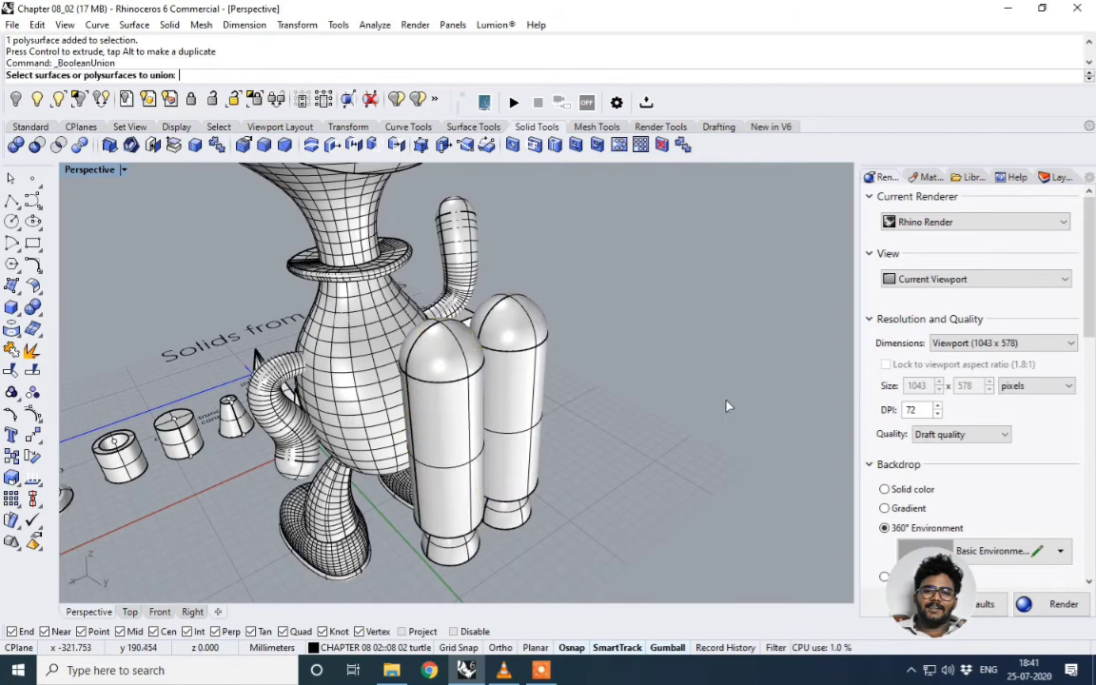
scroll(619, 425, up, 5)
right_drag(618, 426, 603, 392)
scroll(682, 356, down, 5)
click(507, 412)
click(555, 367)
scroll(548, 392, down, 3)
scroll(590, 414, down, 3)
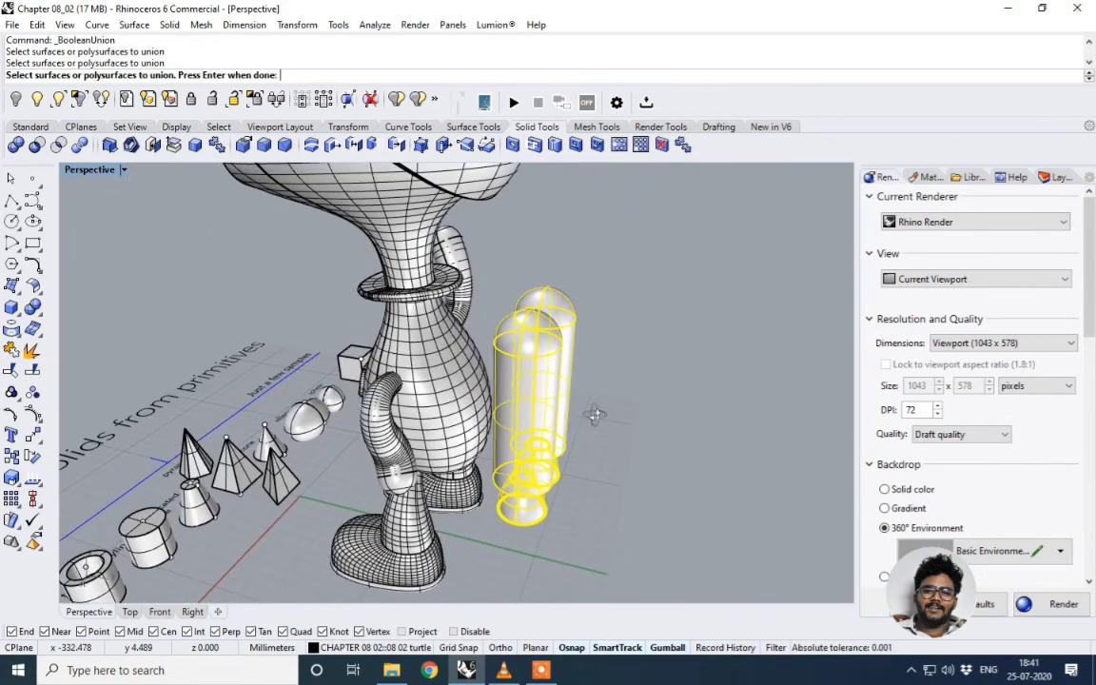
scroll(590, 409, down, 3)
right_drag(602, 425, 549, 421)
scroll(549, 421, down, 5)
scroll(548, 422, up, 8)
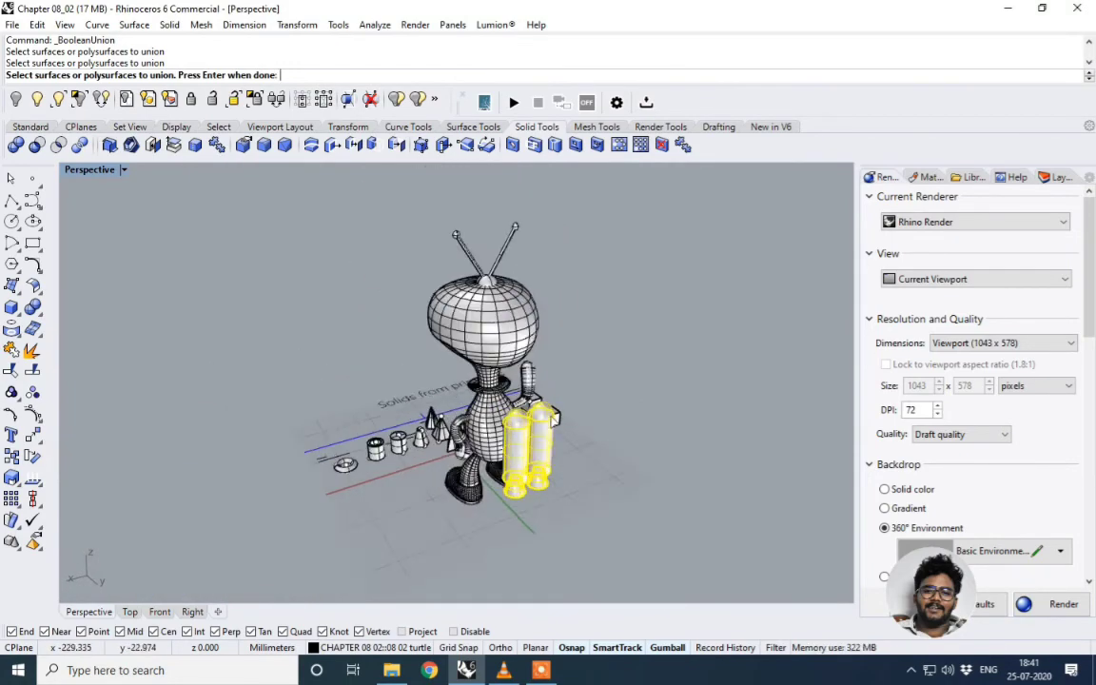
key(Return)
right_drag(385, 493, 586, 451)
scroll(421, 446, down, 5)
scroll(375, 446, up, 2)
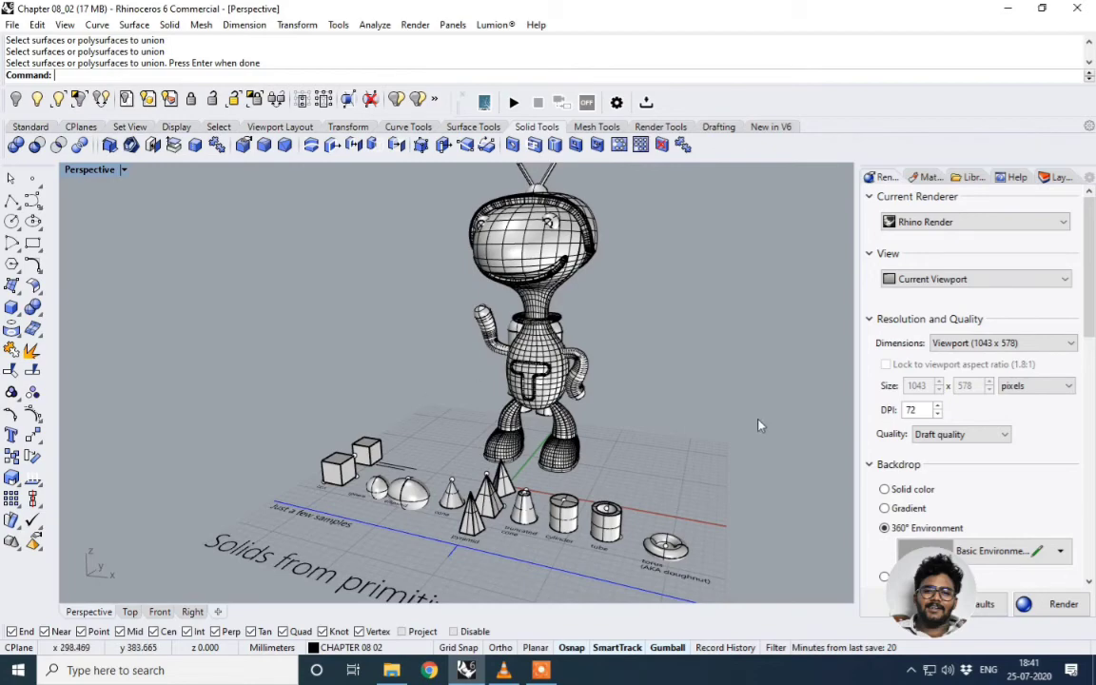
right_drag(758, 426, 445, 446)
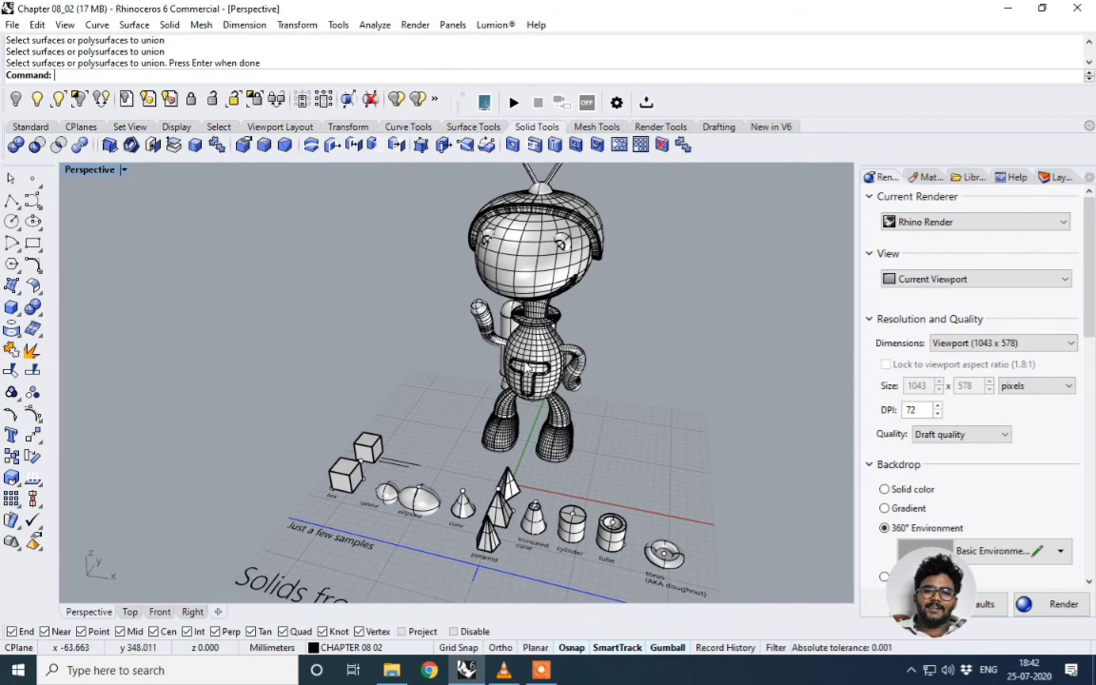
right_drag(609, 404, 649, 353)
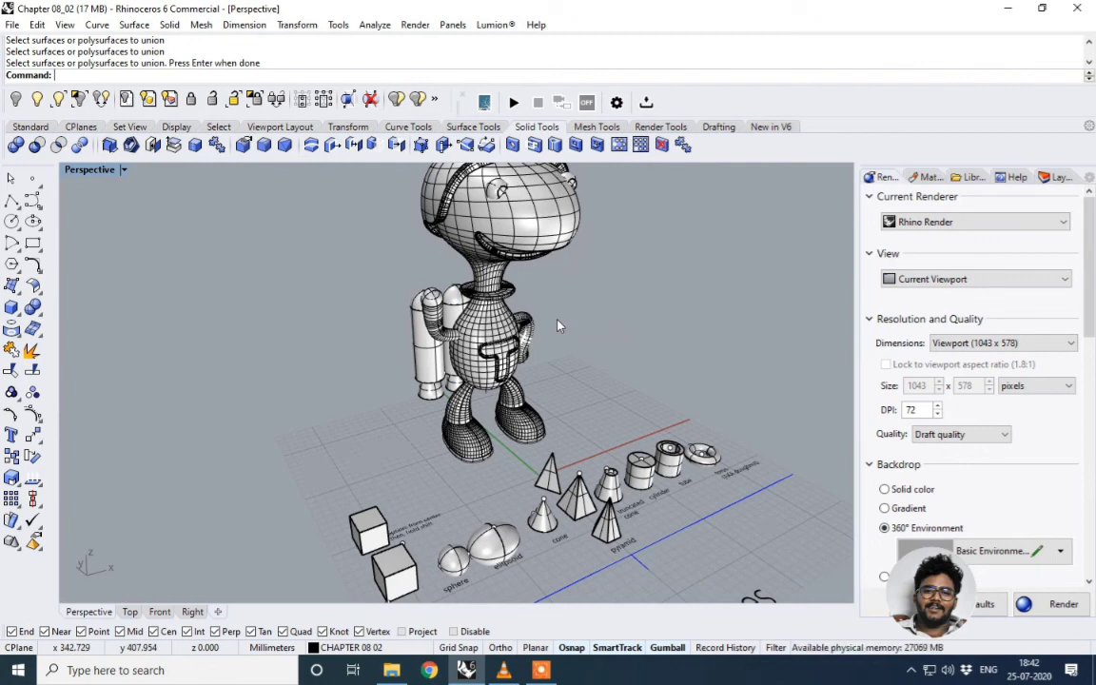
right_drag(559, 326, 590, 354)
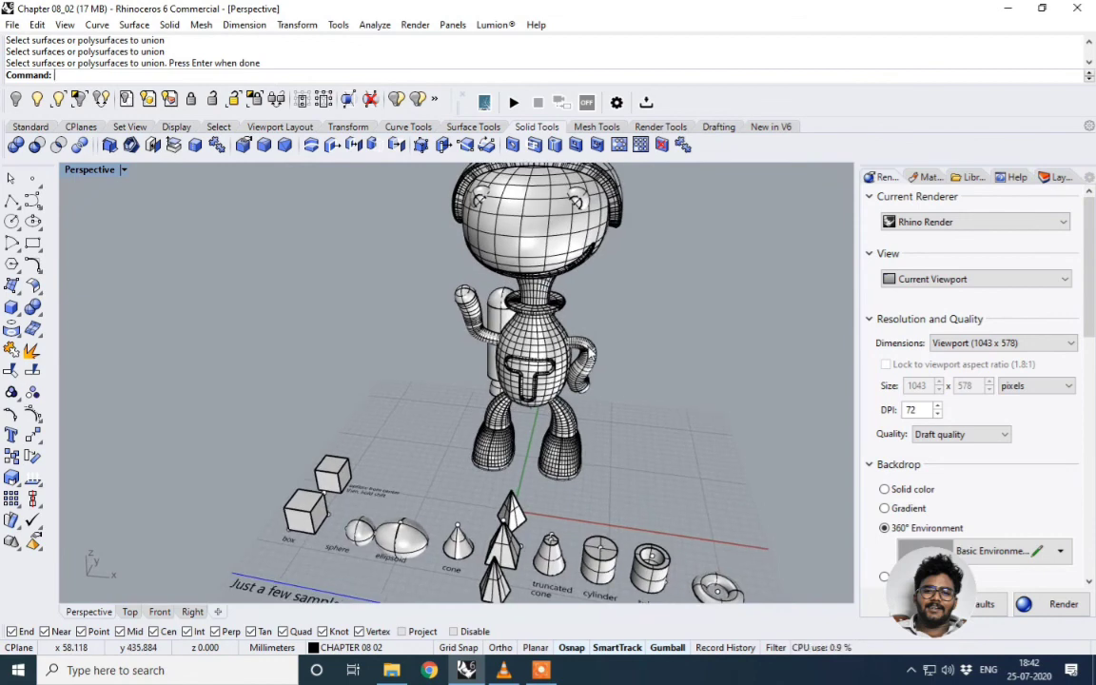